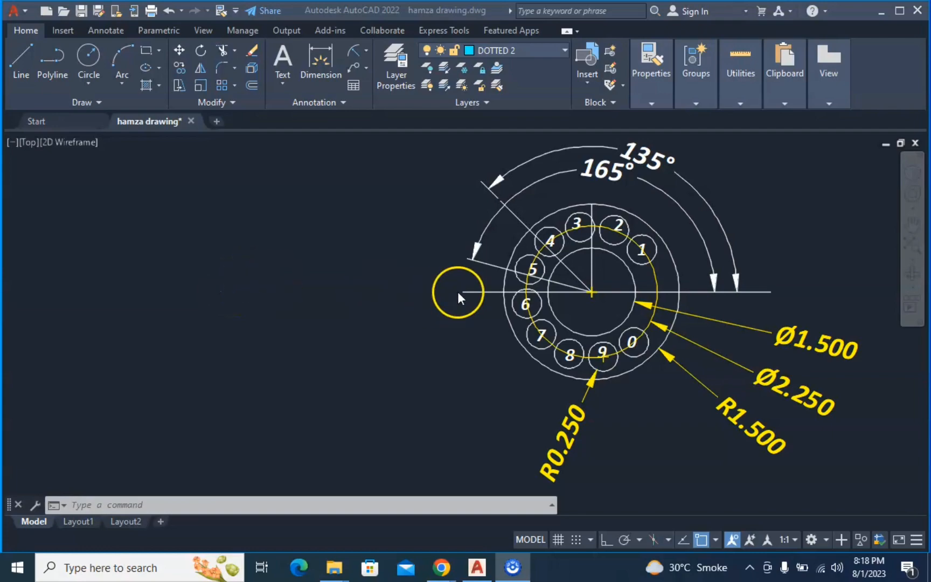
Examine the diameter and radius dimensions of the circles in the reference dial drawing
left_click_drag(458, 294, 595, 280)
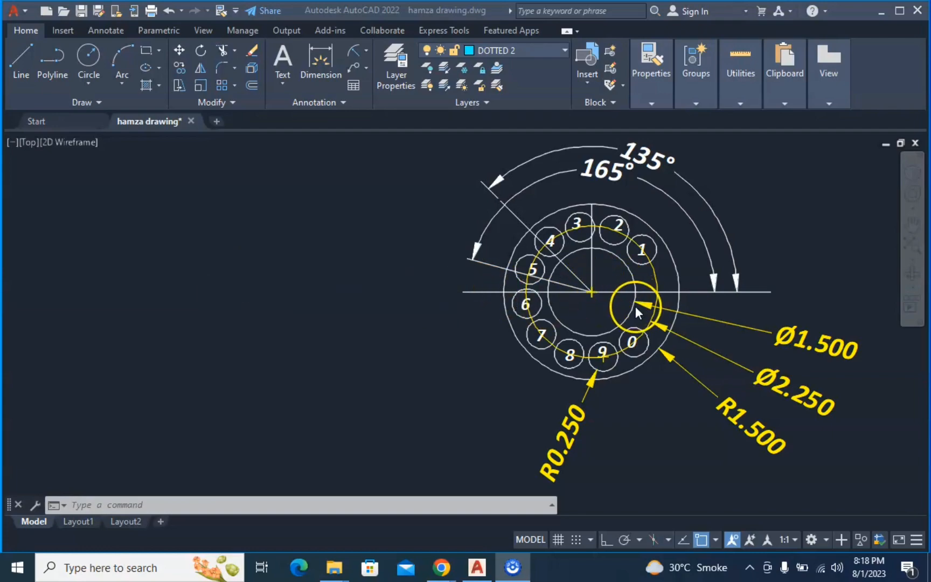
left_click_drag(635, 306, 624, 315)
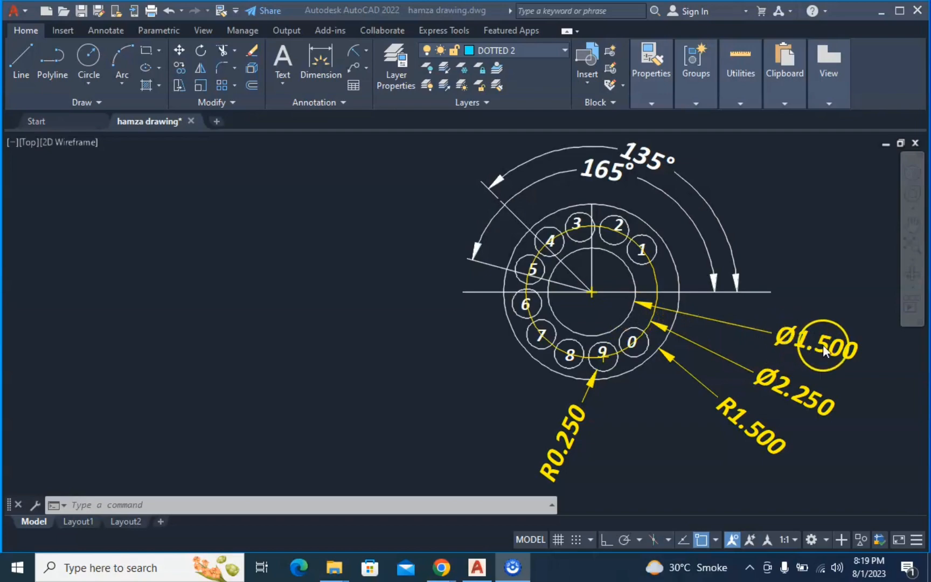
scroll(652, 321, "up", 2)
left_click(654, 330)
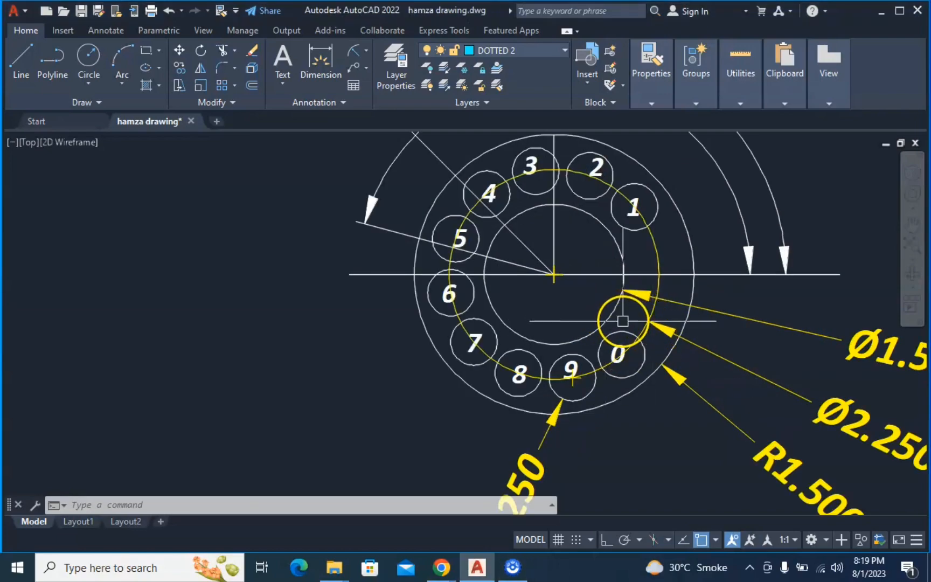
middle_click_drag(647, 366, 557, 295)
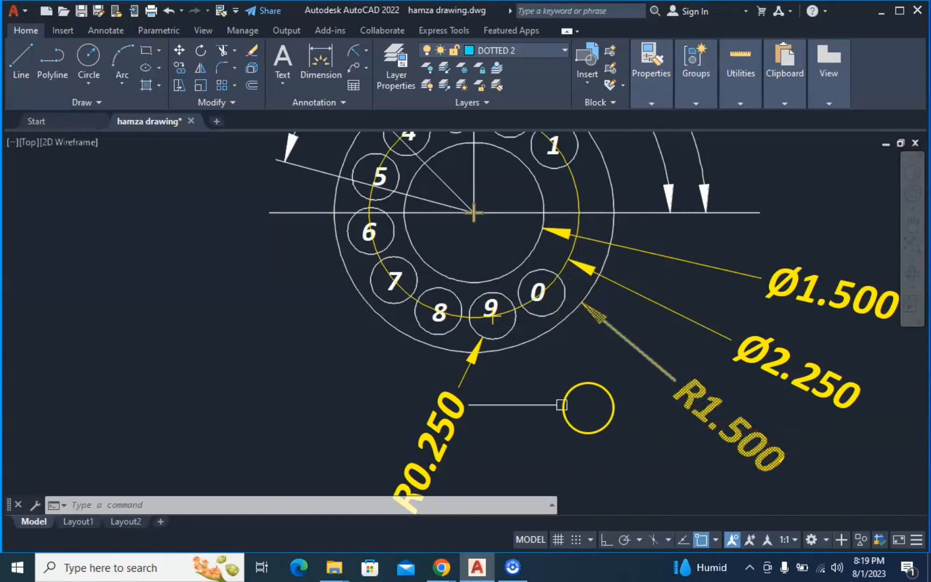
middle_click_drag(536, 412, 572, 382)
mouse_move(523, 342)
middle_mouse_down()
mouse_move(528, 415)
mouse_move(535, 365)
middle_mouse_up()
mouse_move(534, 413)
middle_mouse_down()
mouse_move(533, 366)
mouse_move(544, 451)
middle_mouse_up()
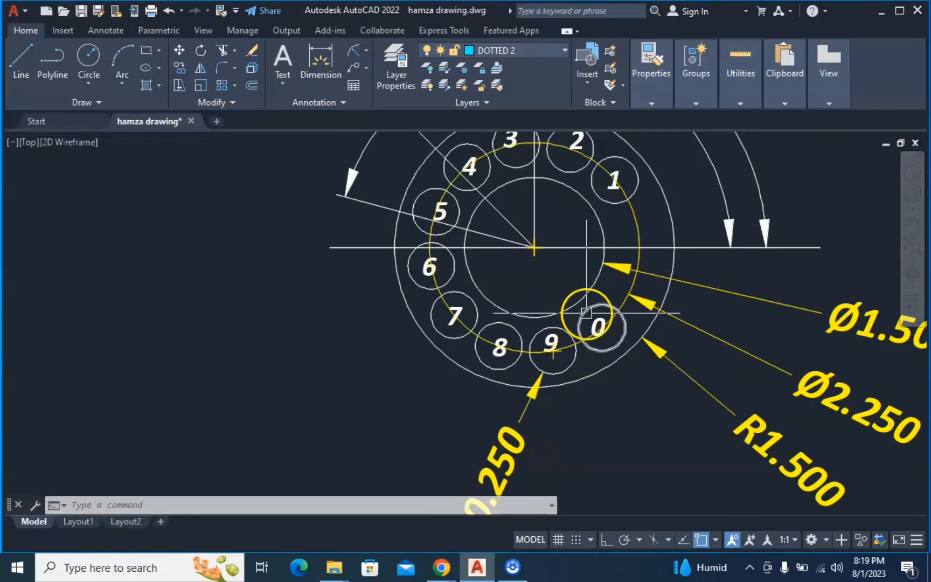
scroll(586, 312, "down", 3)
scroll(596, 369, "up", 1)
scroll(592, 285, "up", 2)
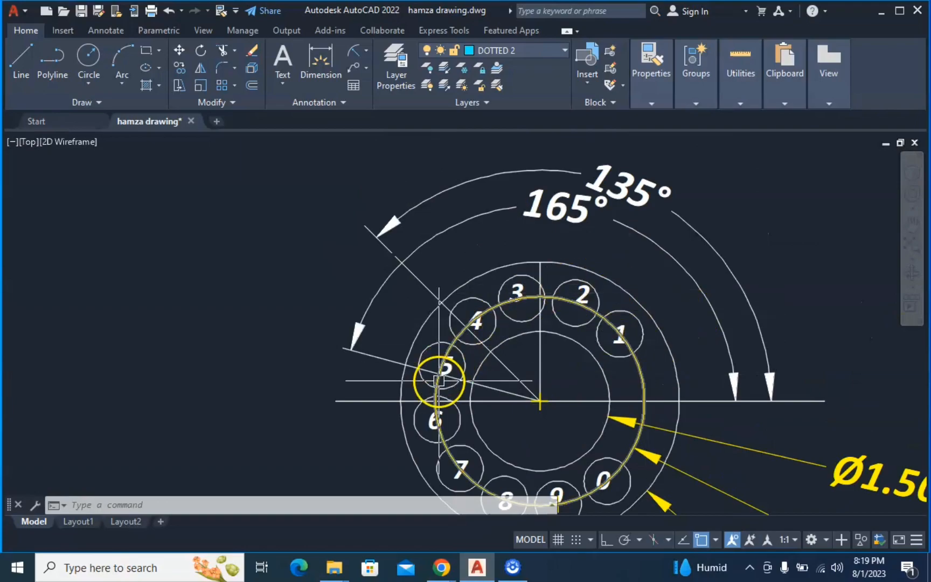
Examine the 165° and 135° angle dimensions and their radial lines through holes 5 and 4 of the reference dial
scroll(366, 343, "up", 2)
left_click(357, 357)
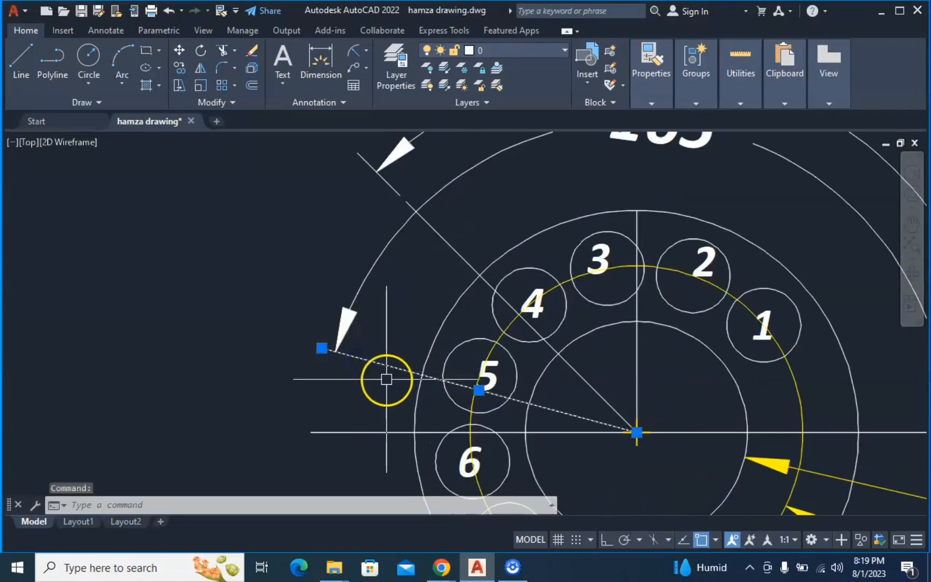
scroll(523, 327, "down", 2)
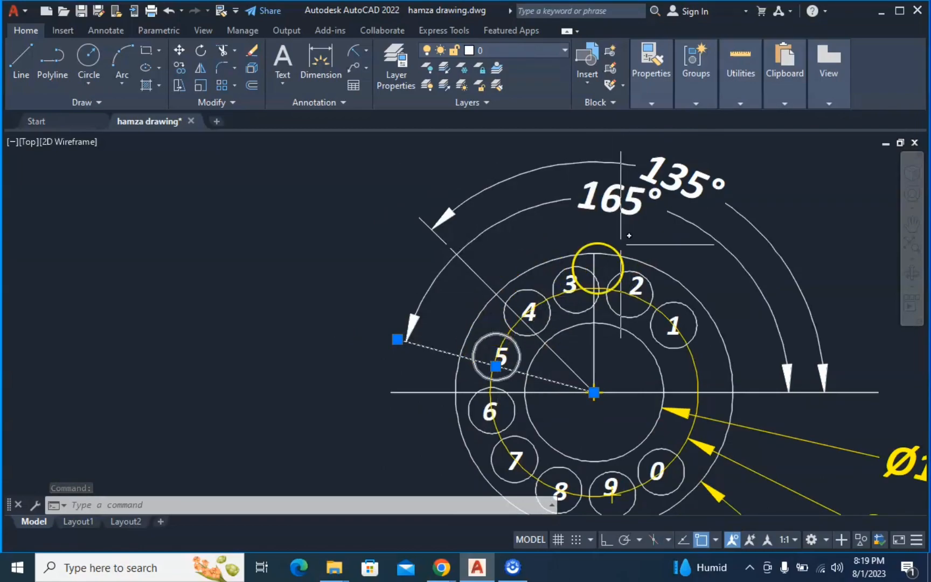
left_click(471, 267)
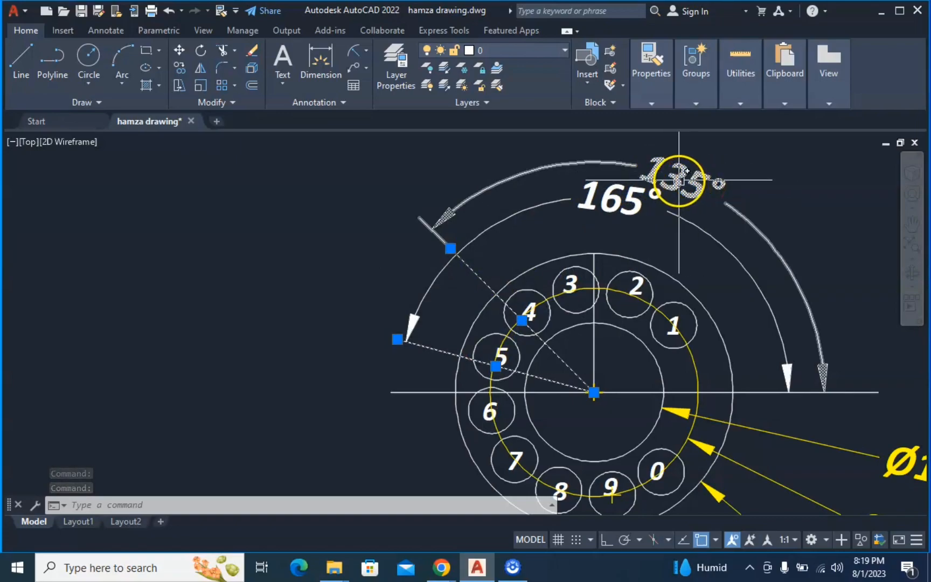
scroll(625, 349, "down", 2)
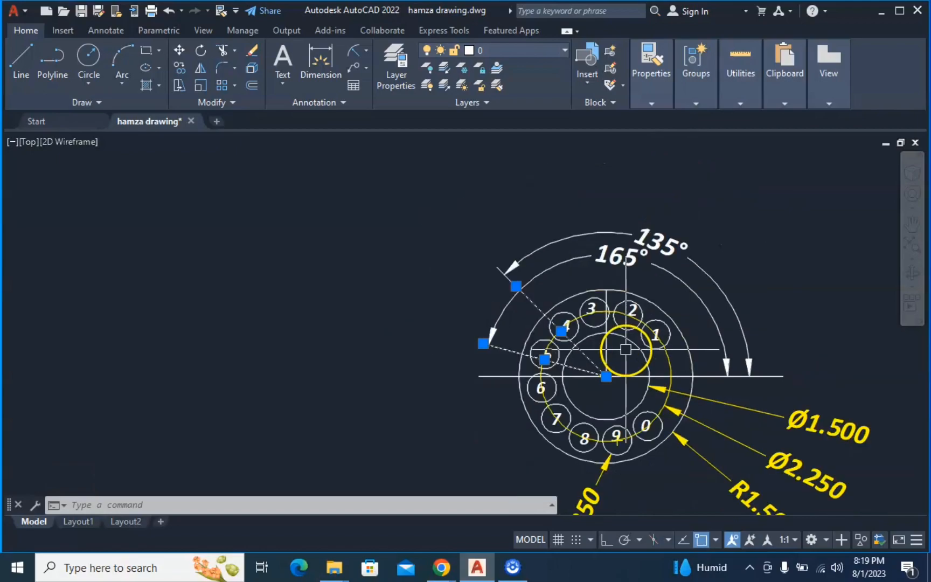
mouse_move(633, 383)
middle_mouse_down()
mouse_move(650, 292)
mouse_move(663, 320)
mouse_move(639, 334)
middle_mouse_up()
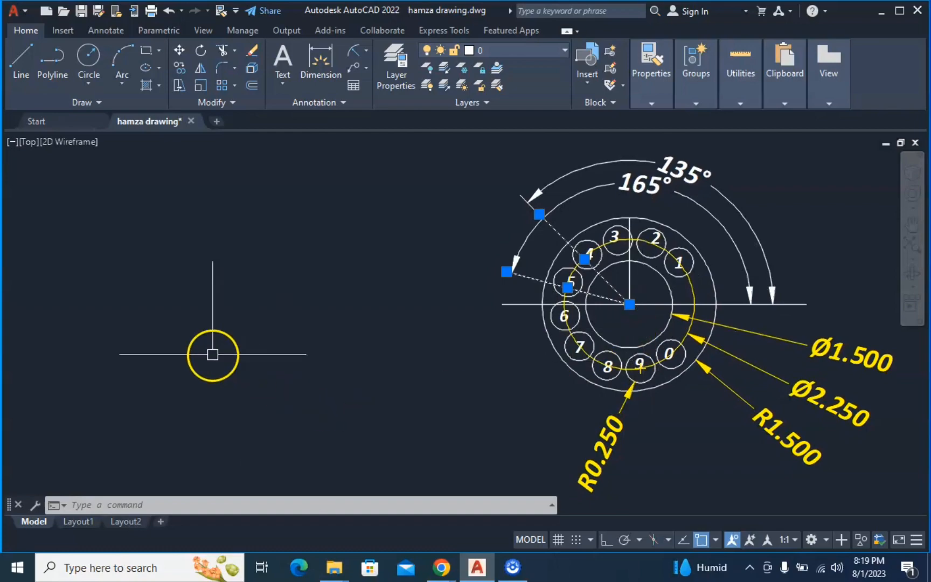
middle_click_drag(480, 374, 495, 381)
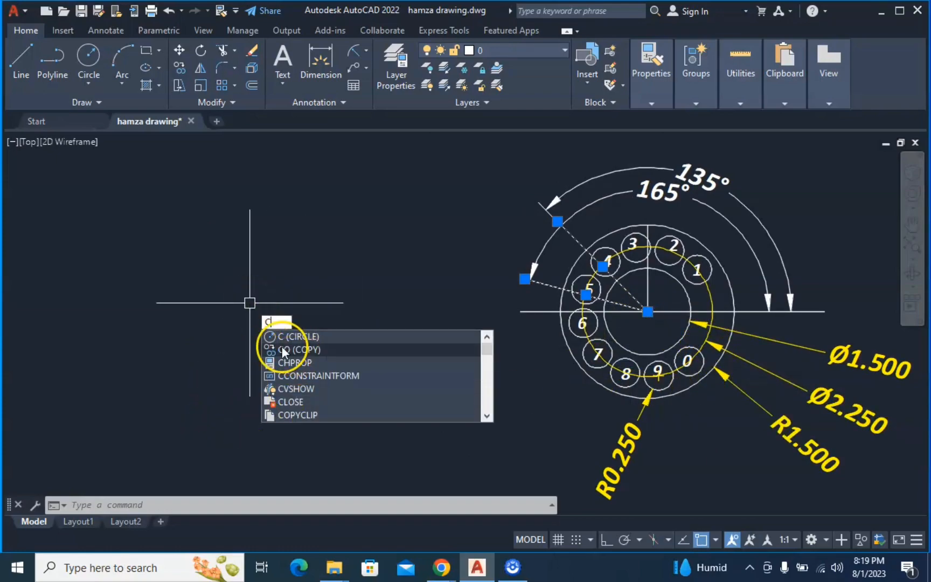
key("Escape")
key("Escape")
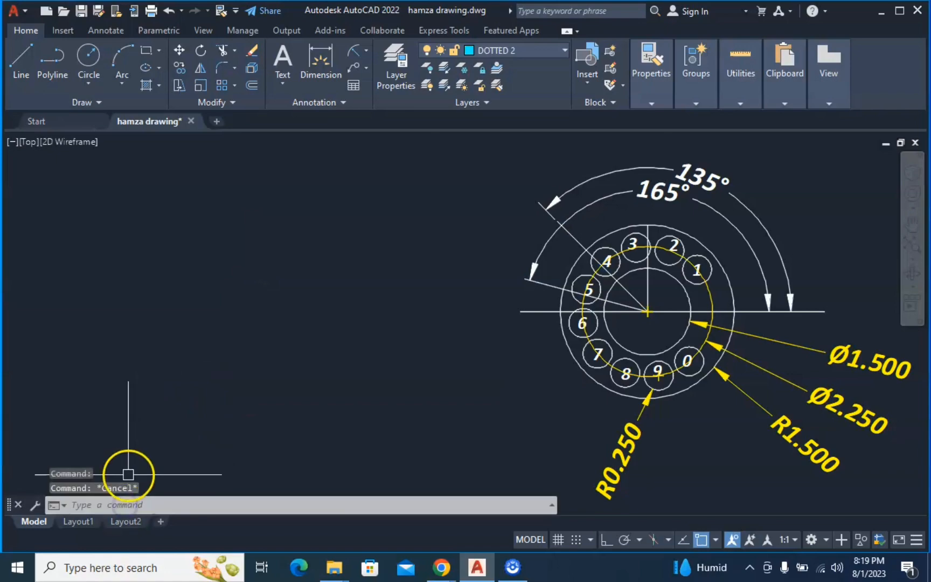
Draw a circle with a diameter of 1.5 in the empty space beside the reference dial
type("c")
key("Return")
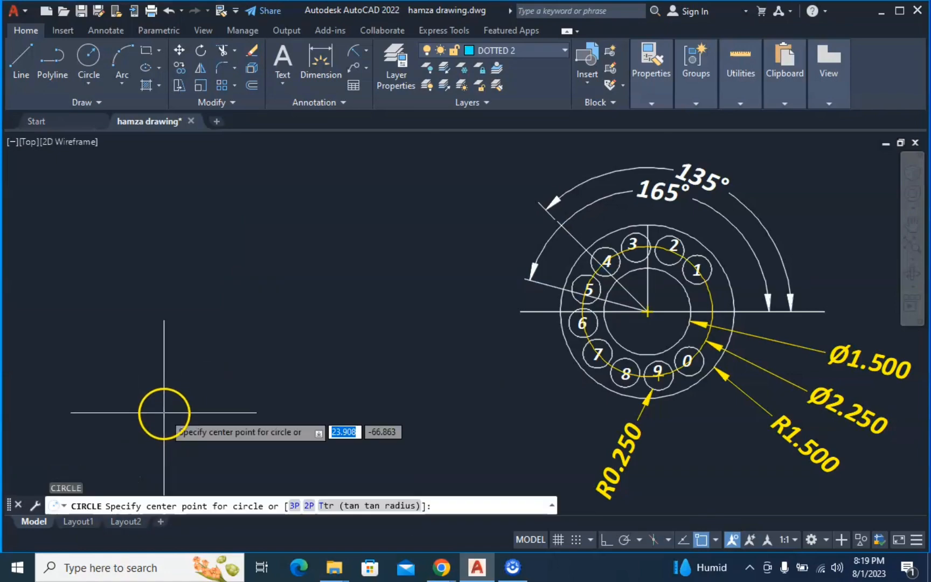
left_click(203, 305)
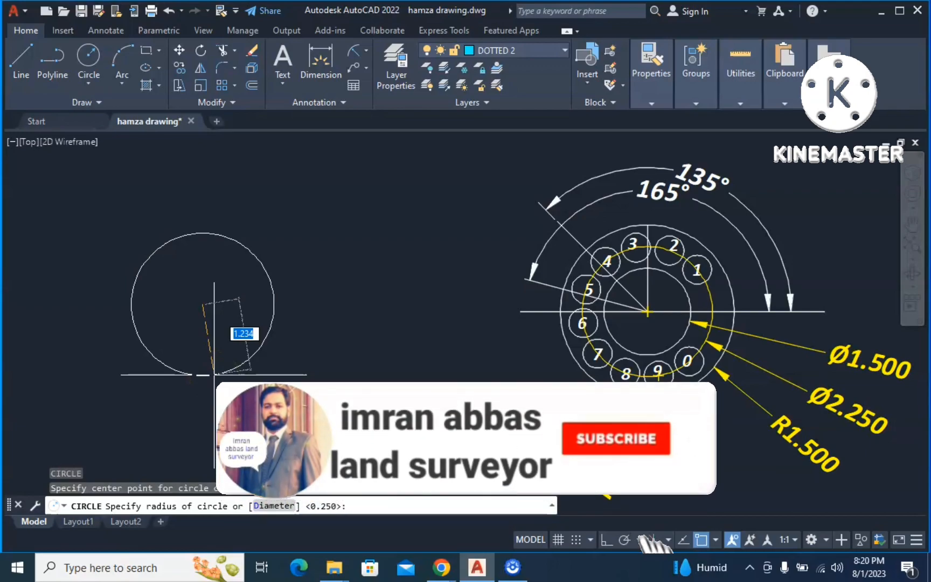
type("d")
key("Return")
type("1")
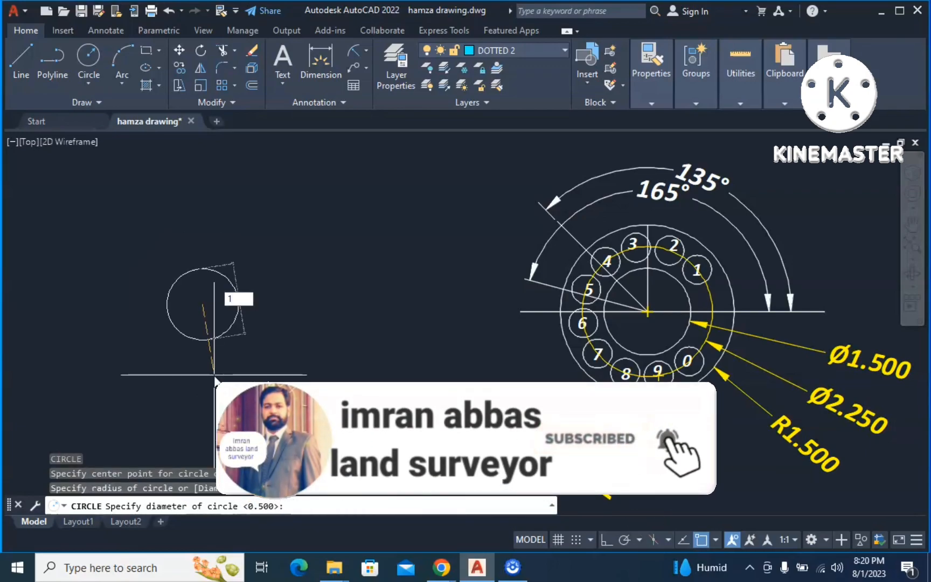
type(".5")
key("Return")
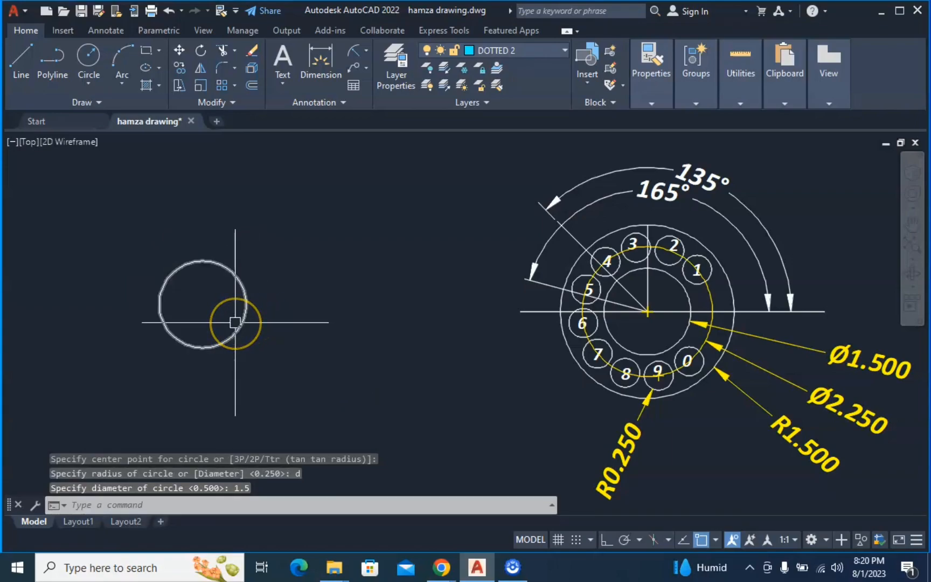
Draw a circle with a diameter of 2.25 concentric with the 1.5 diameter circle
key("Return")
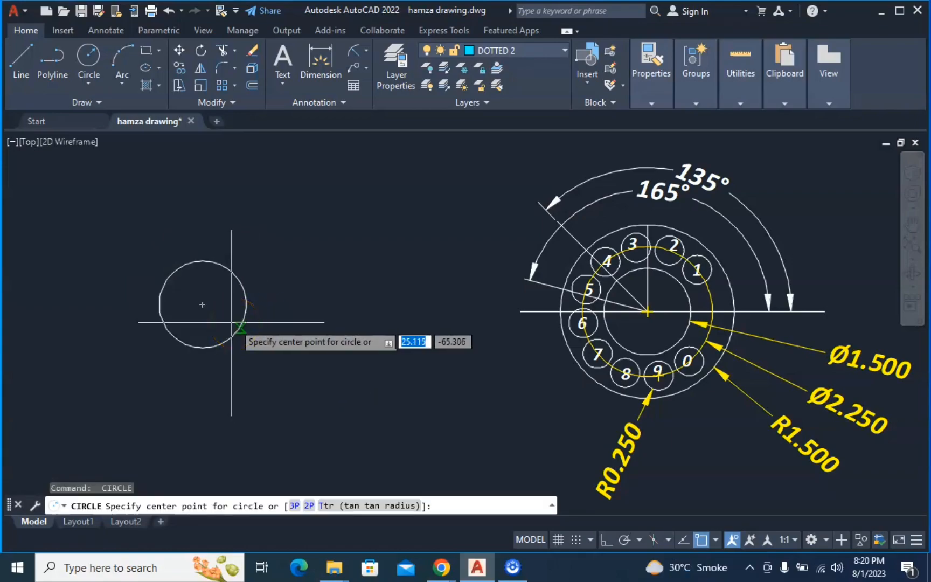
left_click(202, 305)
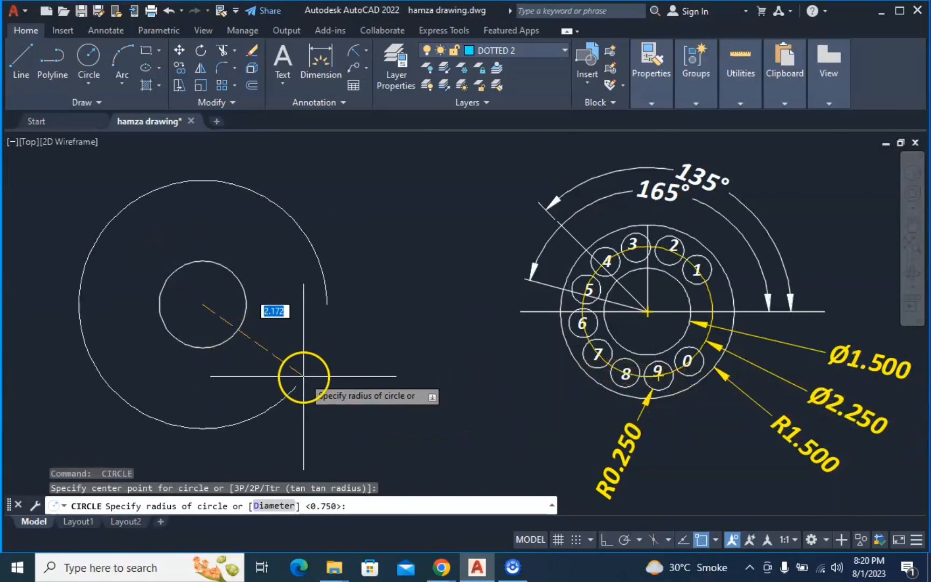
type("d")
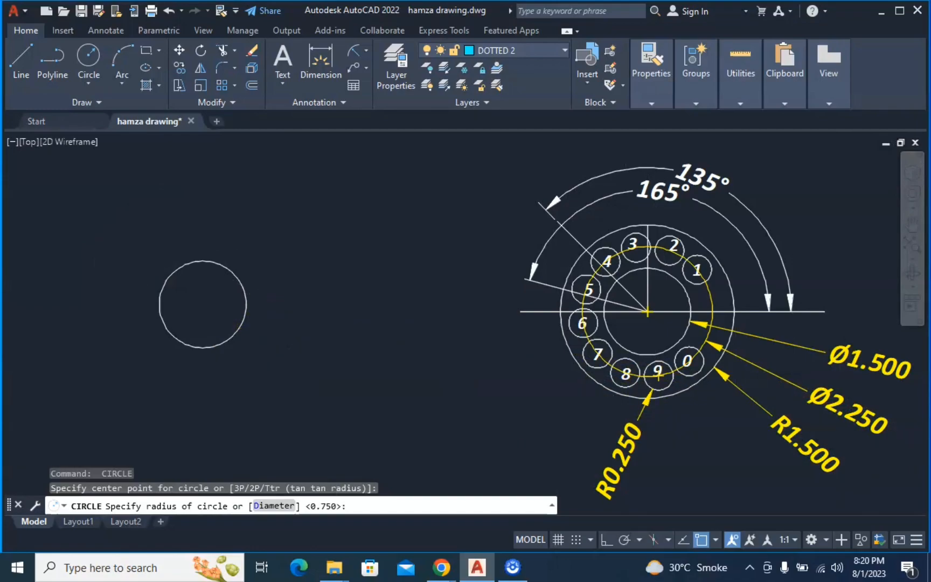
key("Return")
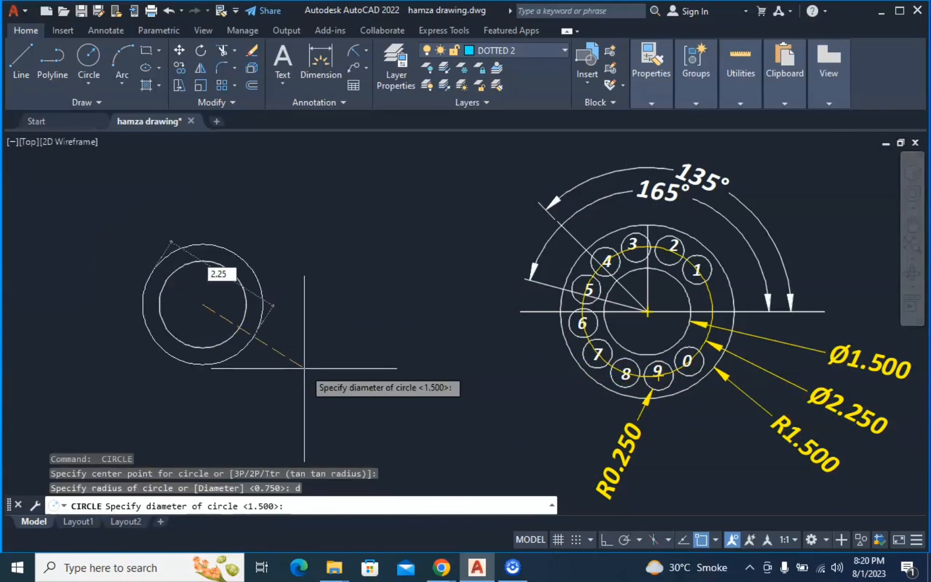
key("Return")
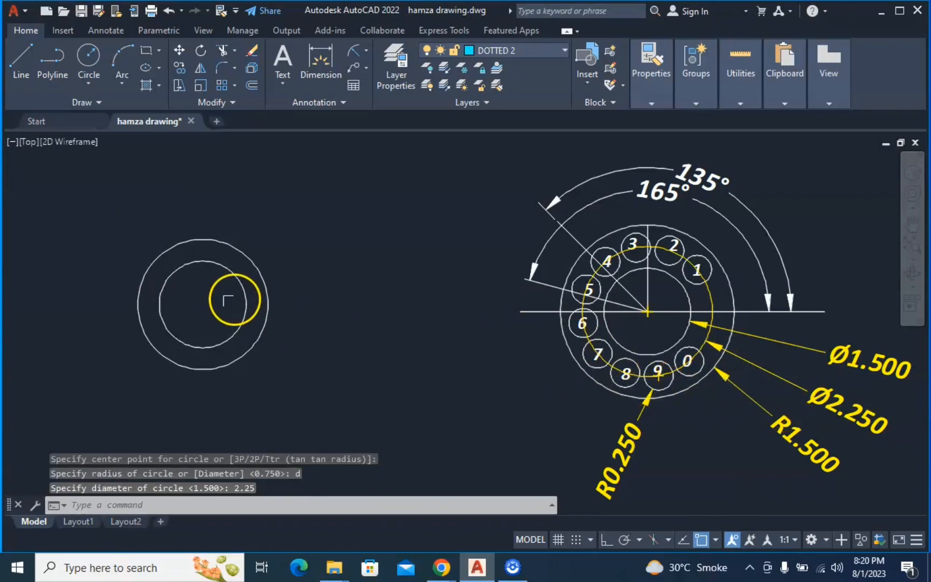
Draw an outer circle with a radius of 1.5 from the same centre as the two new circles
key("Return")
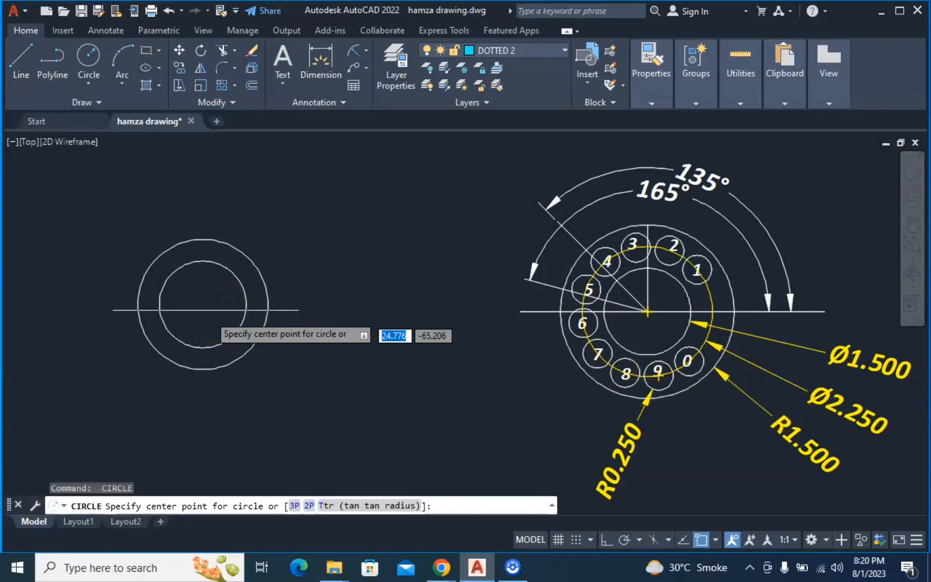
left_click(202, 304)
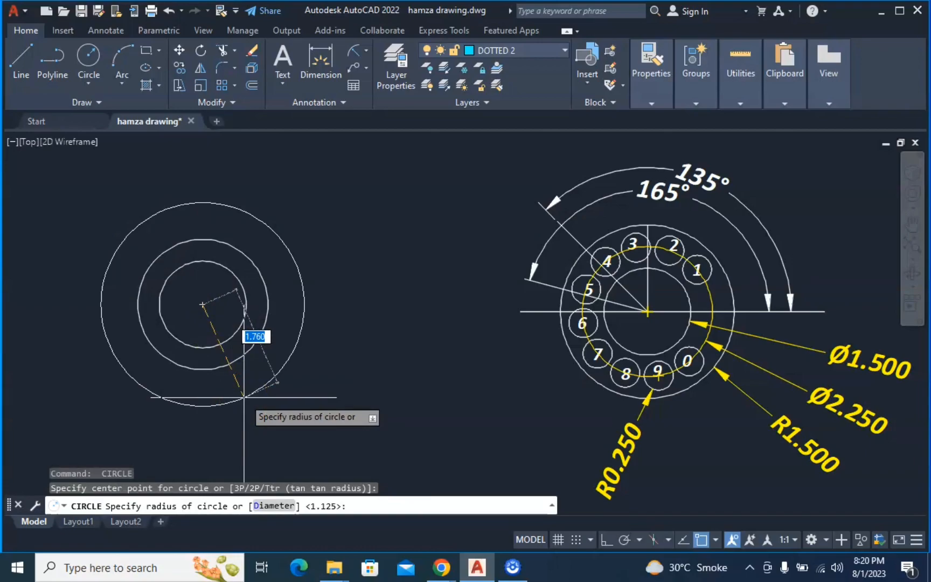
type("1.5")
key("Return")
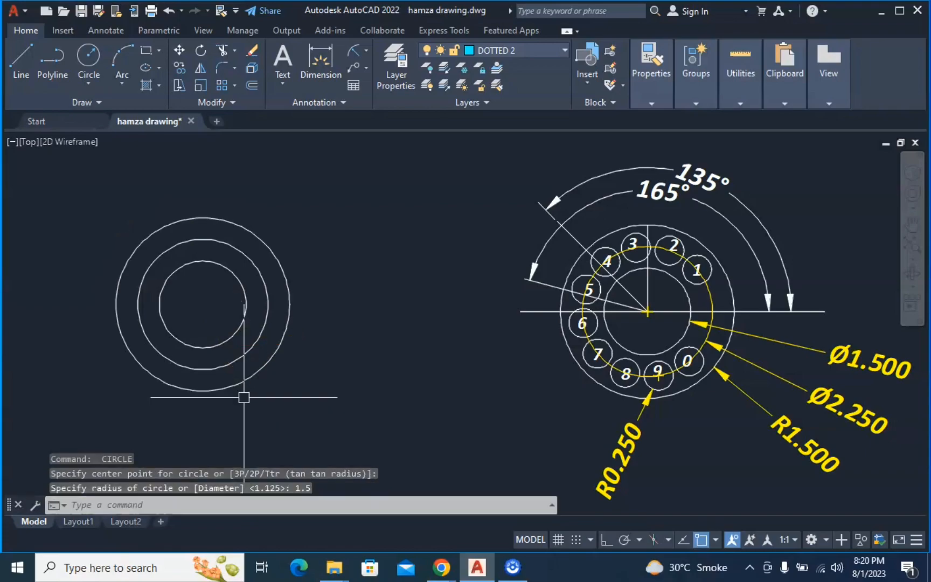
Match the properties of the reference dial's yellow hole-centre circle onto the middle circle of the new drawing
scroll(683, 311, "up", 4)
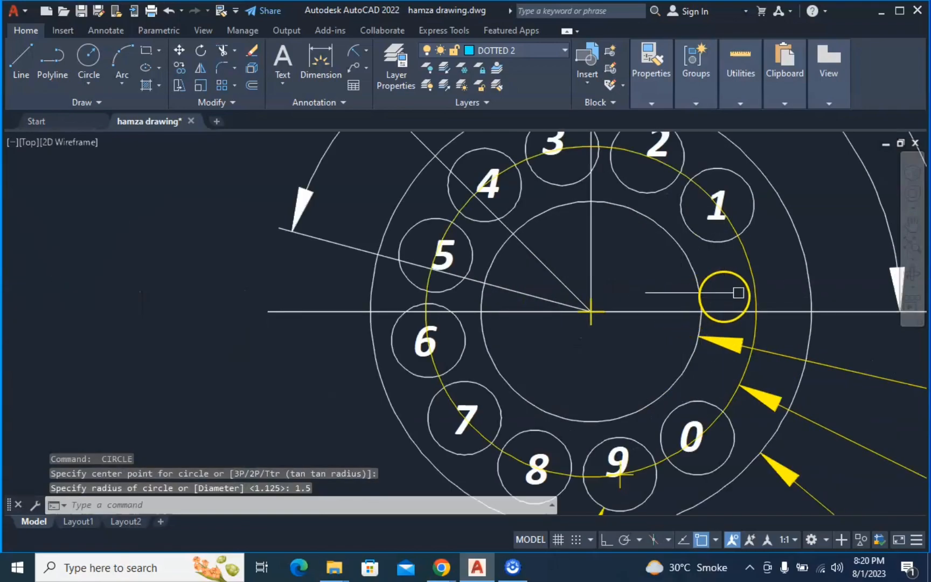
left_click(757, 286)
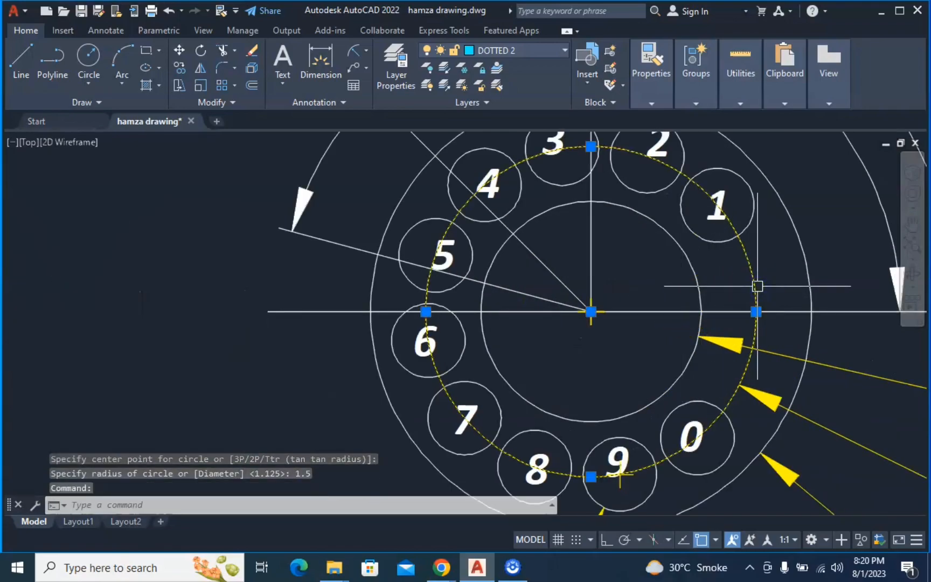
type("m")
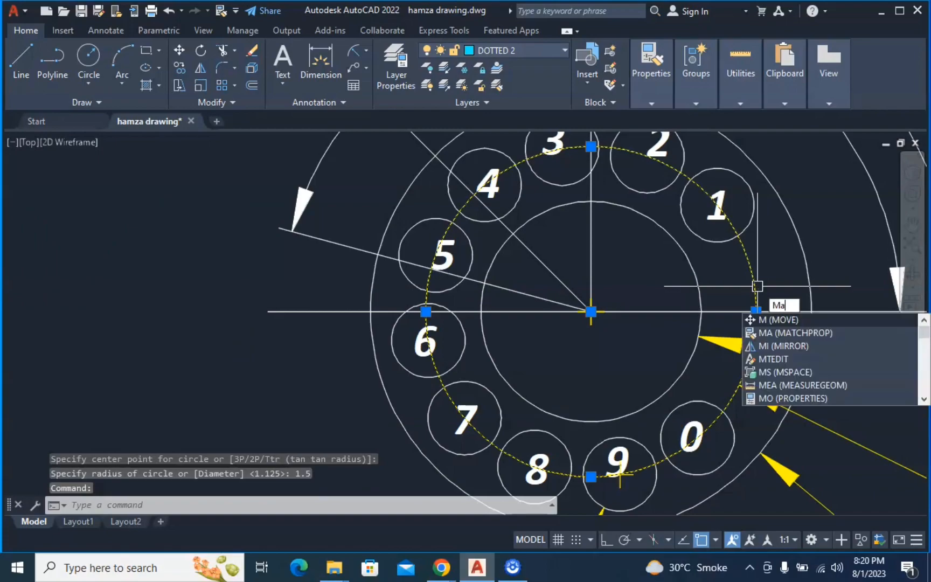
type("a")
key("Return")
scroll(335, 286, "down", 4)
scroll(337, 285, "down", 2)
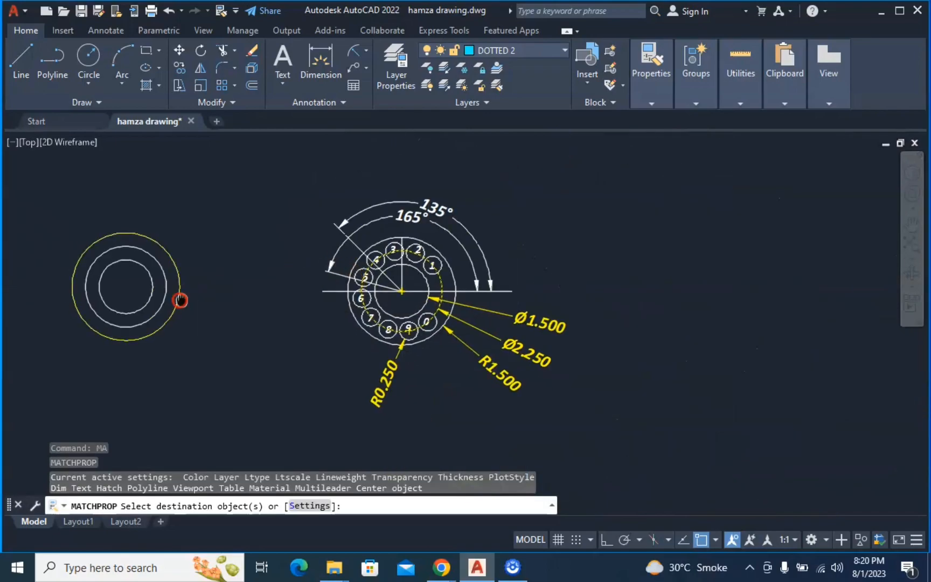
middle_click_drag(181, 300, 340, 296)
scroll(317, 288, "up", 4)
left_click(350, 272)
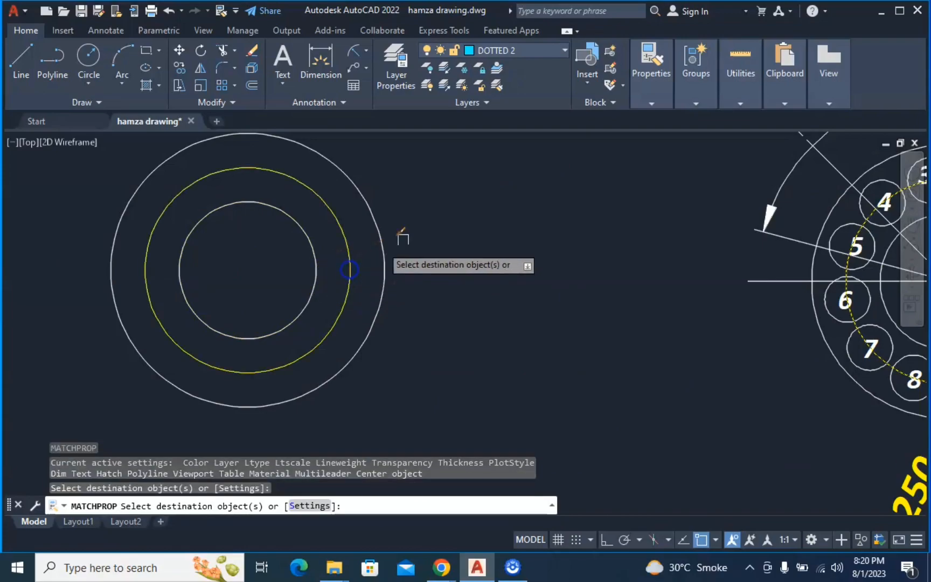
scroll(494, 285, "down", 5)
middle_click_drag(536, 309, 464, 265)
scroll(562, 229, "up", 2)
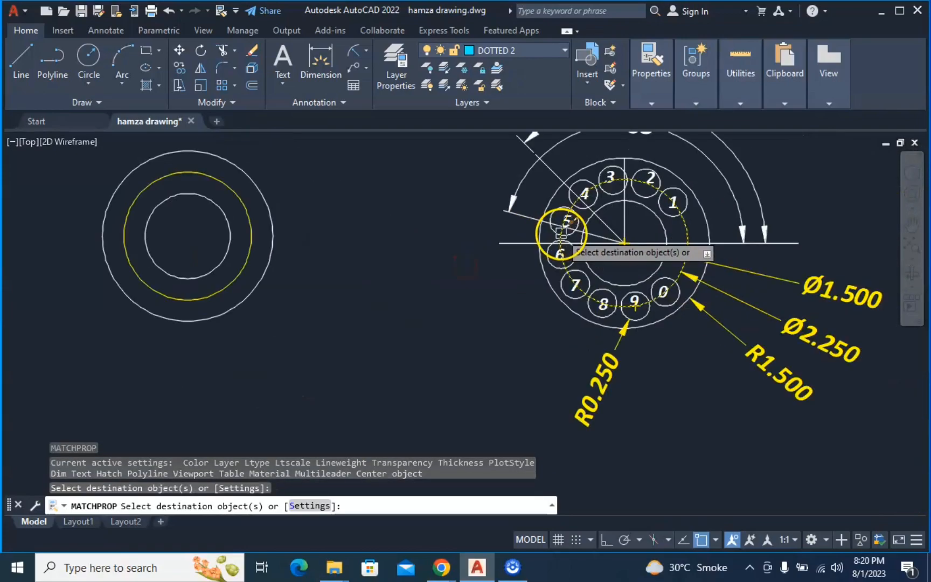
middle_click_drag(336, 271, 414, 324)
key("Escape")
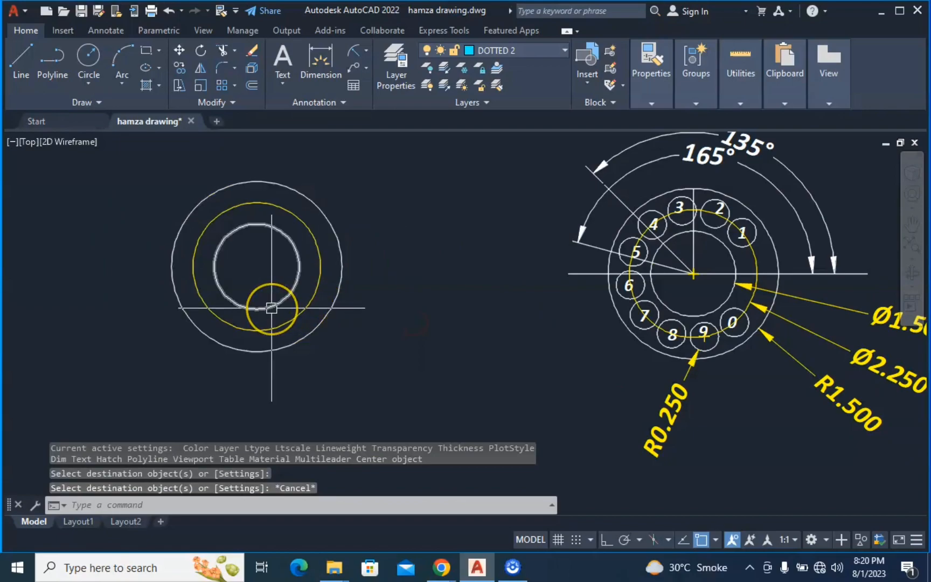
Draw a horizontal line 3 units long from the circles' centre to the left, with Ortho mode turned on
mouse_move(272, 308)
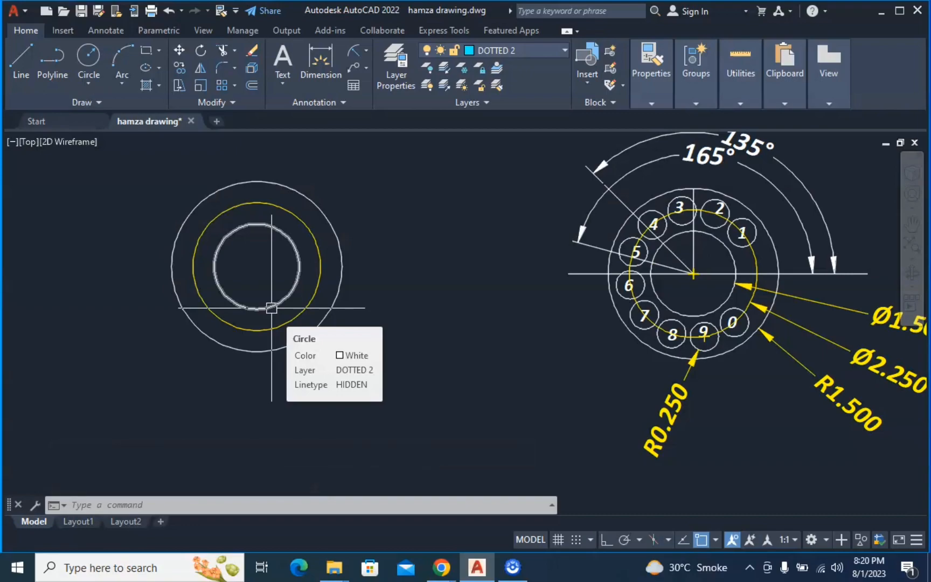
type("l")
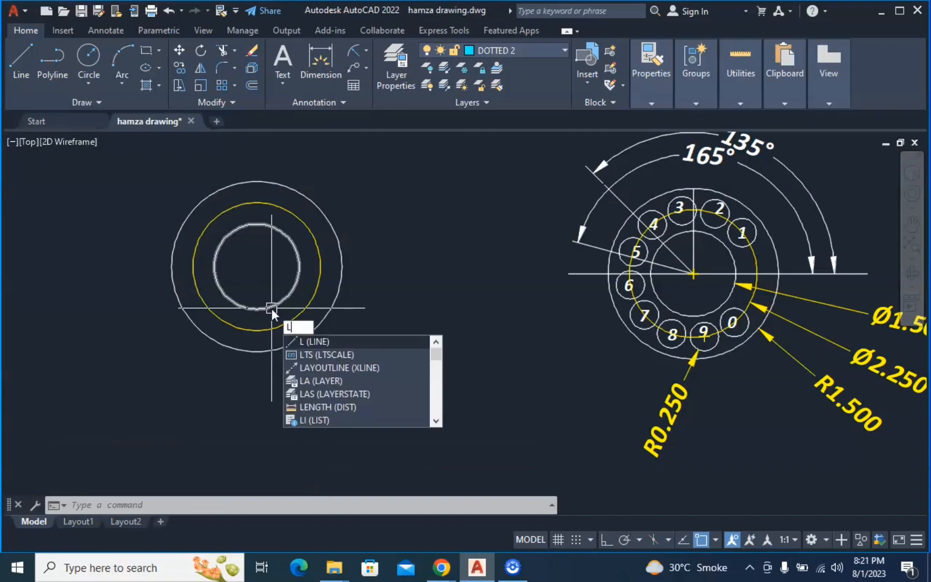
key("Return")
left_click(257, 266)
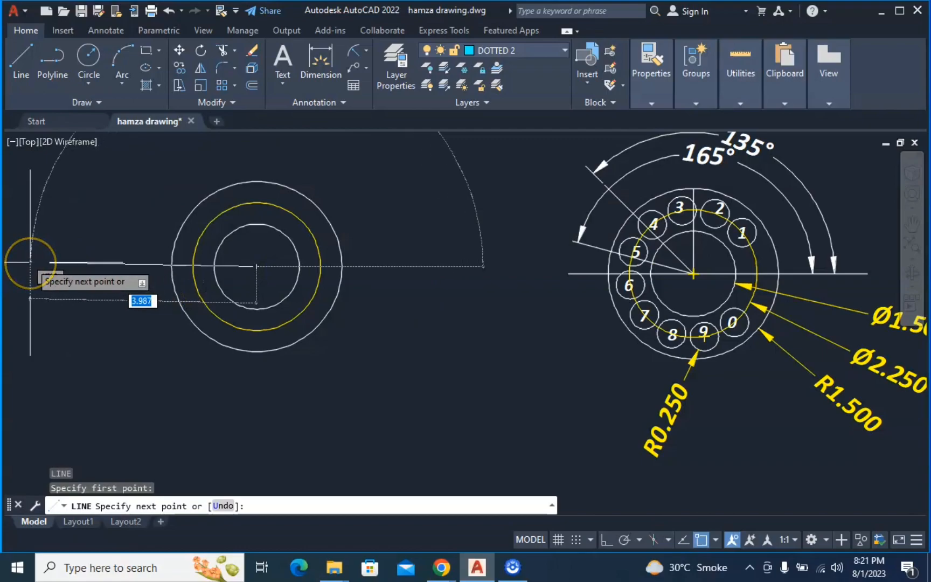
key("F8")
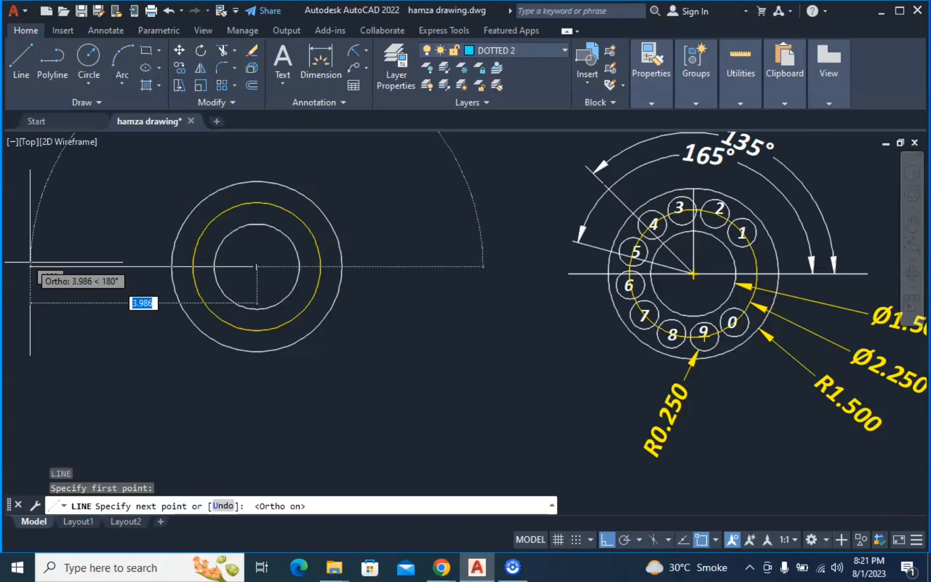
type("3")
key("Return")
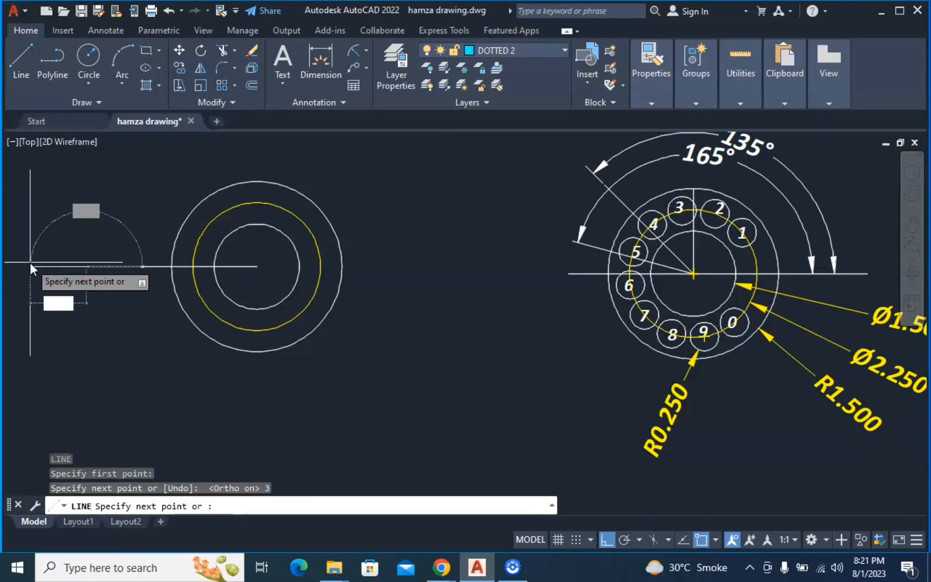
key("Return")
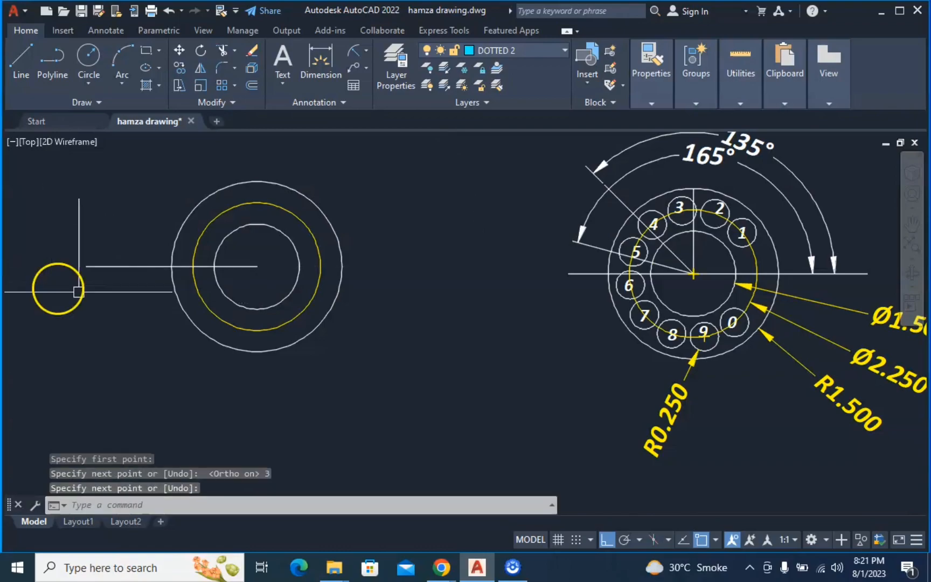
Draw a vertical line 3 units long upward from the circles' common centre
key("Return")
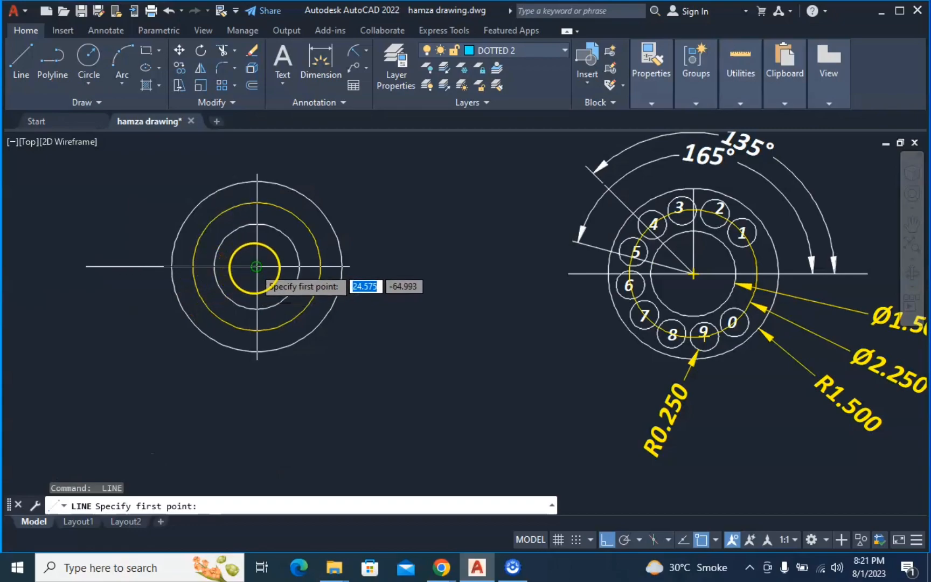
left_click(256, 265)
middle_click_drag(256, 167, 271, 242)
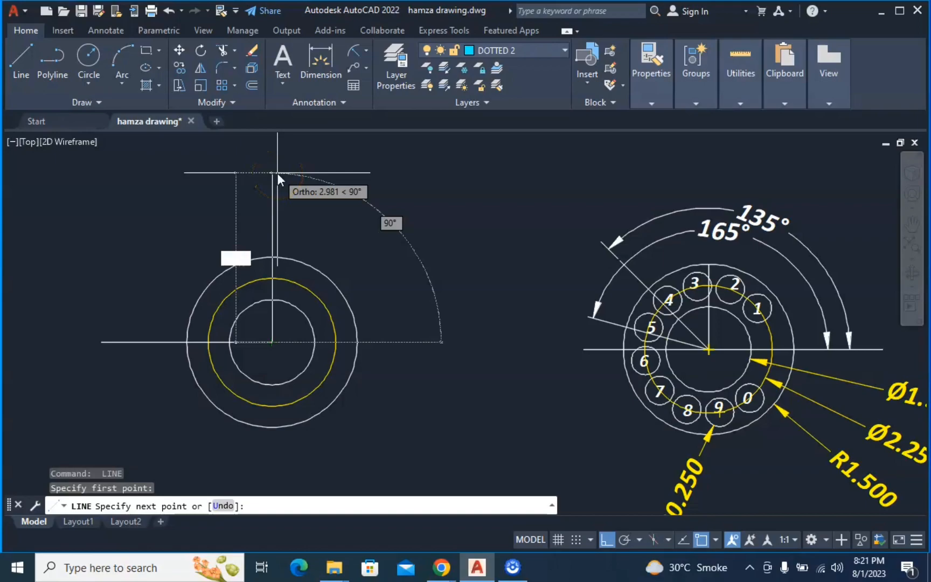
type("3")
key("Return")
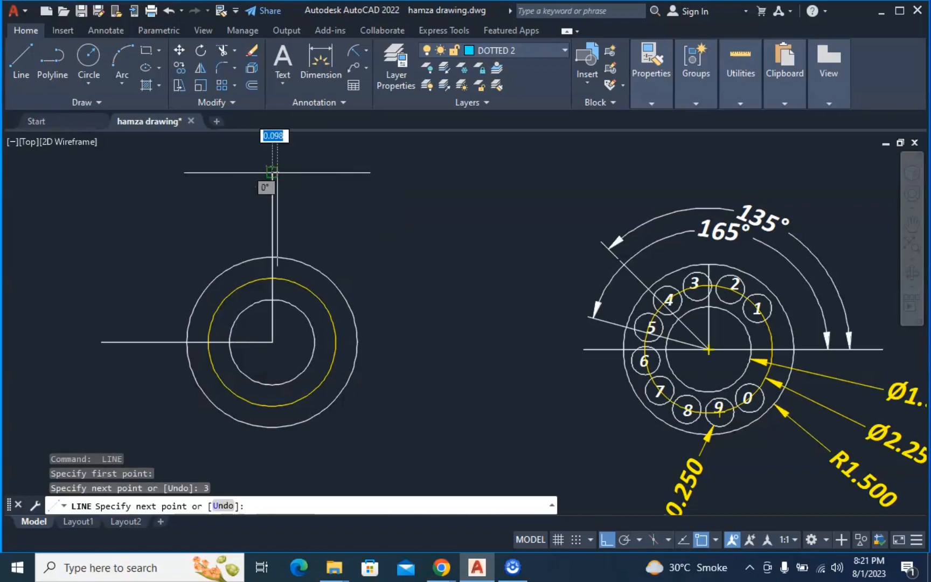
key("Return")
Draw a horizontal line 3 units long from the circles' centre to the right
key("Return")
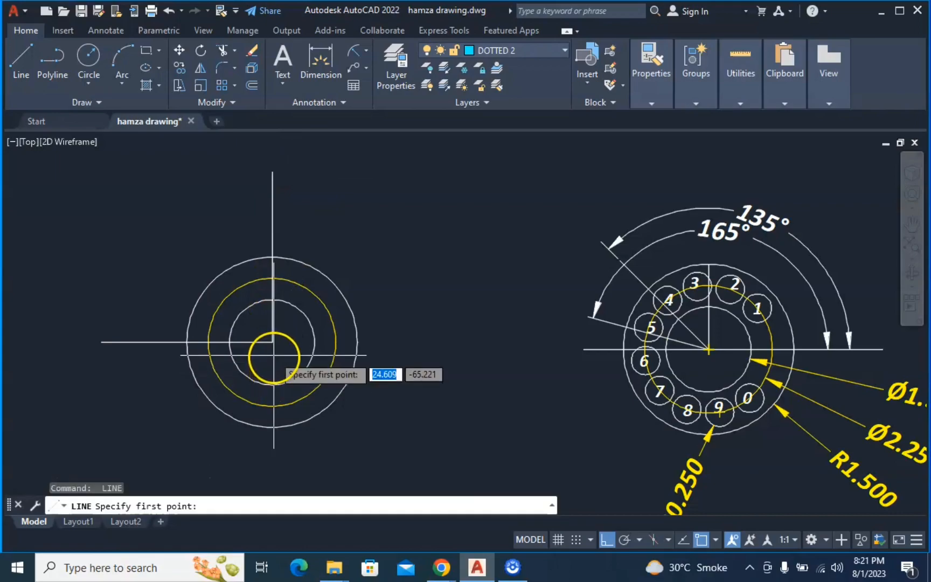
left_click(272, 343)
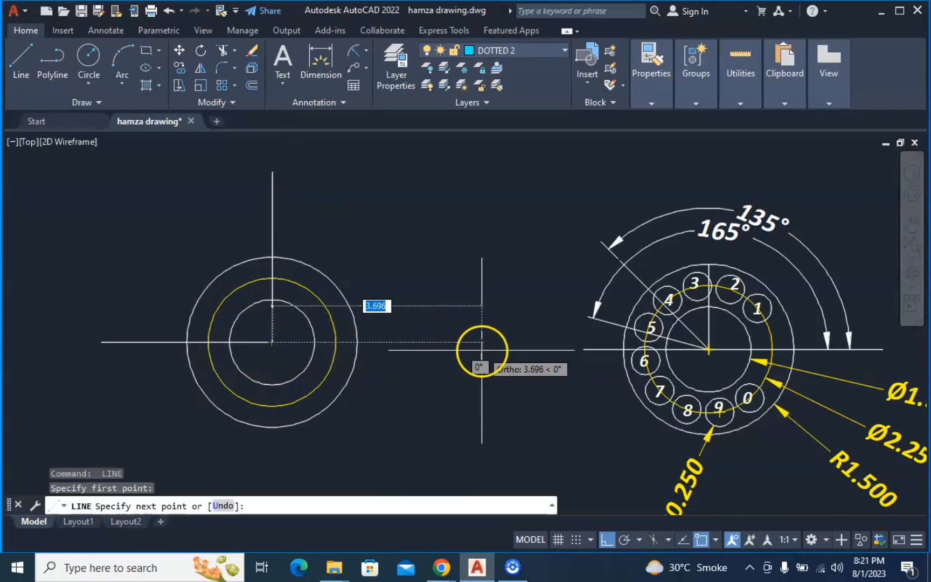
key("Return")
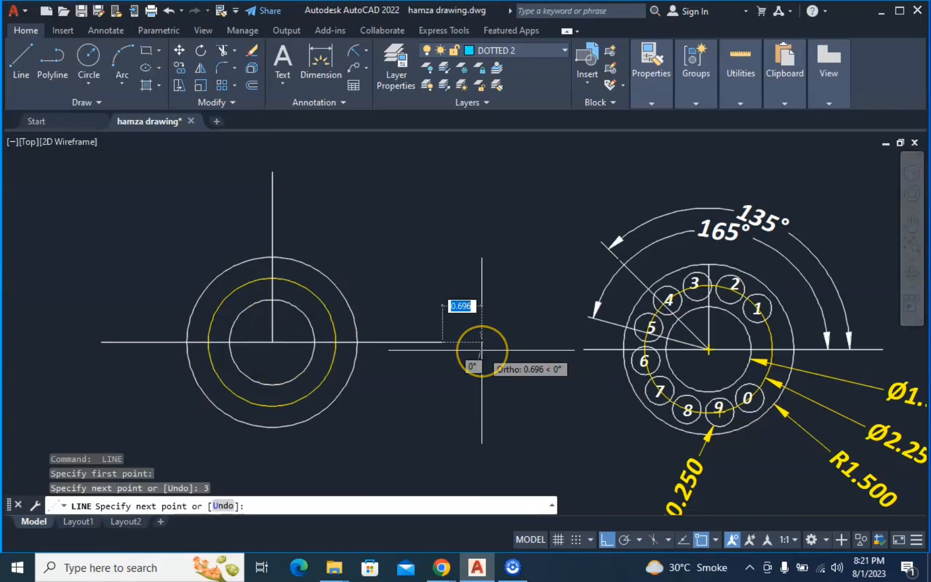
key("Escape")
Examine the new circles and centre lines against the reference dial and its two angle dimensions
scroll(453, 356, "down", 3)
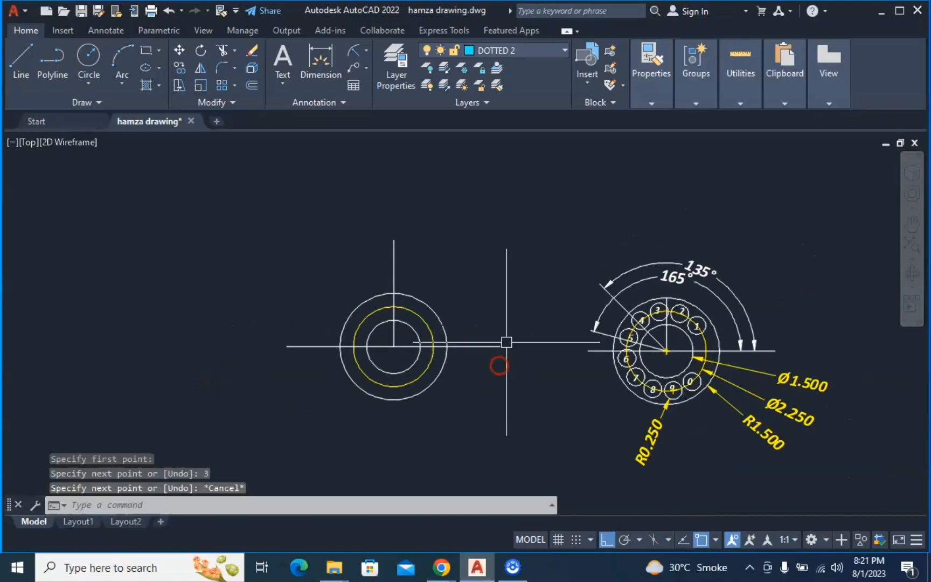
scroll(499, 366, "up", 6)
middle_click_drag(483, 368, 584, 376)
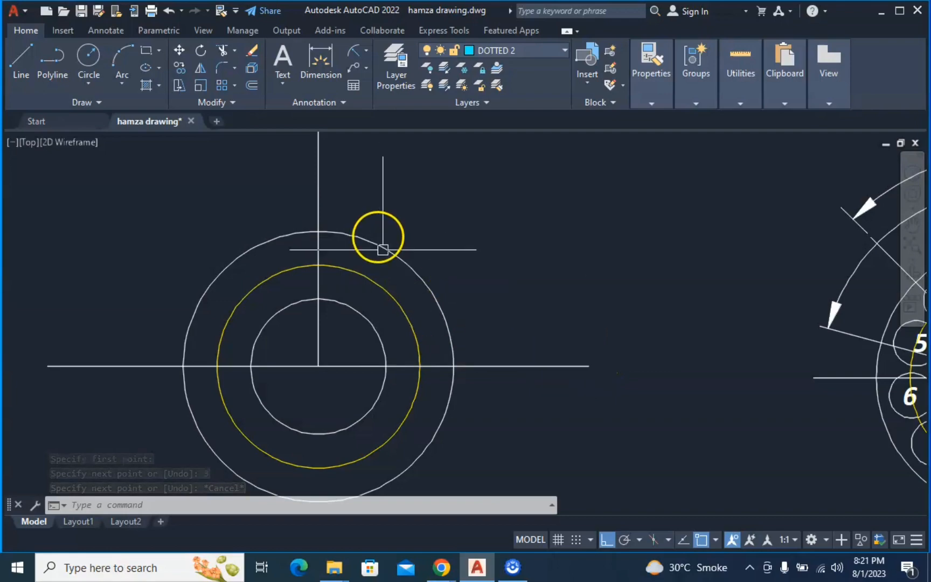
middle_click_drag(387, 255, 483, 447)
middle_click_drag(394, 403, 466, 223)
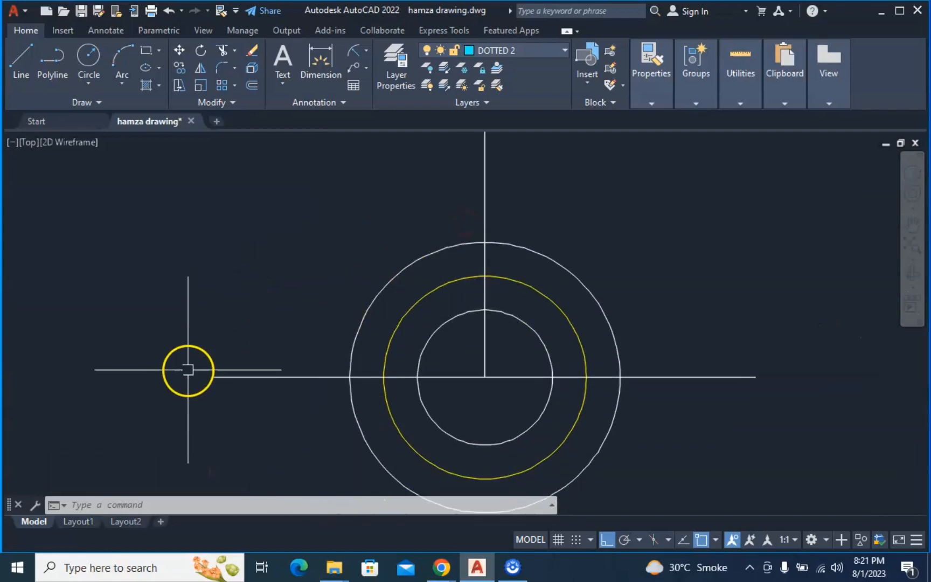
middle_click_drag(373, 400, 299, 253)
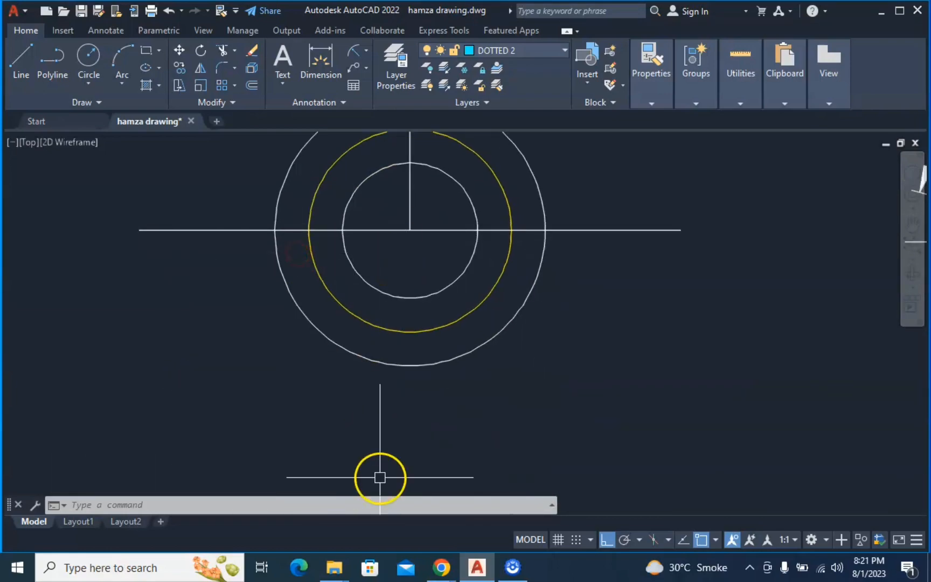
middle_click_drag(727, 292, 718, 448)
scroll(510, 330, "down", 3)
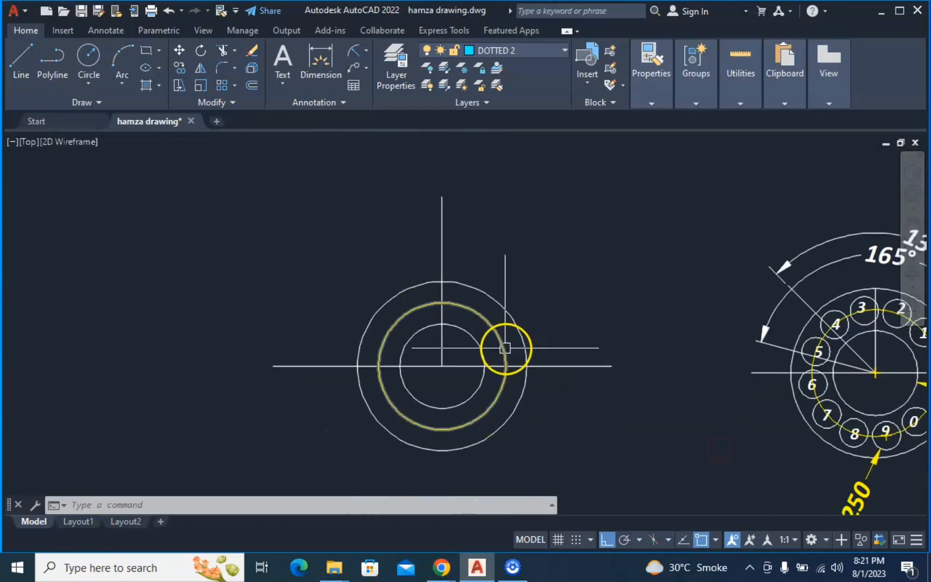
mouse_move(501, 347)
middle_mouse_down()
mouse_move(625, 345)
mouse_move(388, 365)
middle_mouse_up()
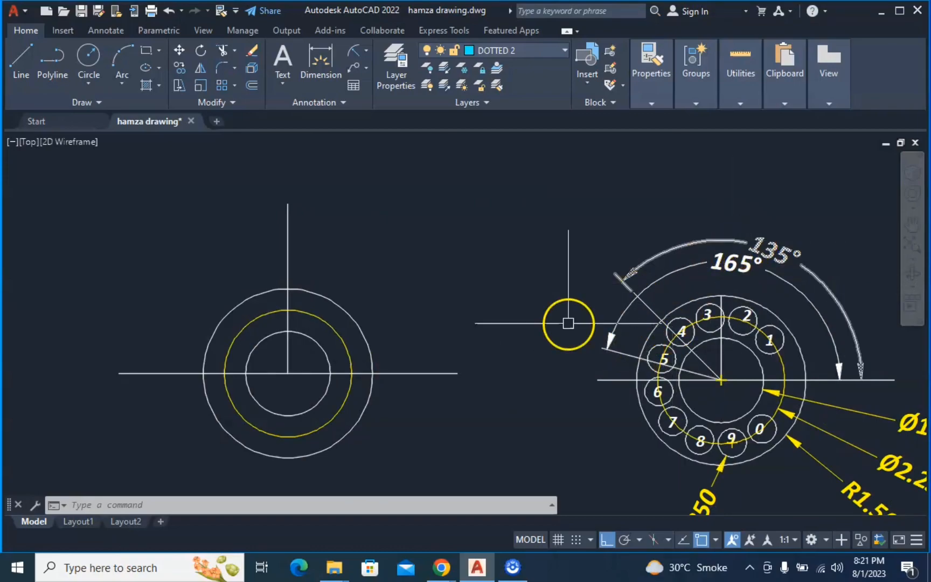
Draw a line 3 units long from the circles' centre at an angle of 165°
middle_click_drag(335, 348, 579, 356)
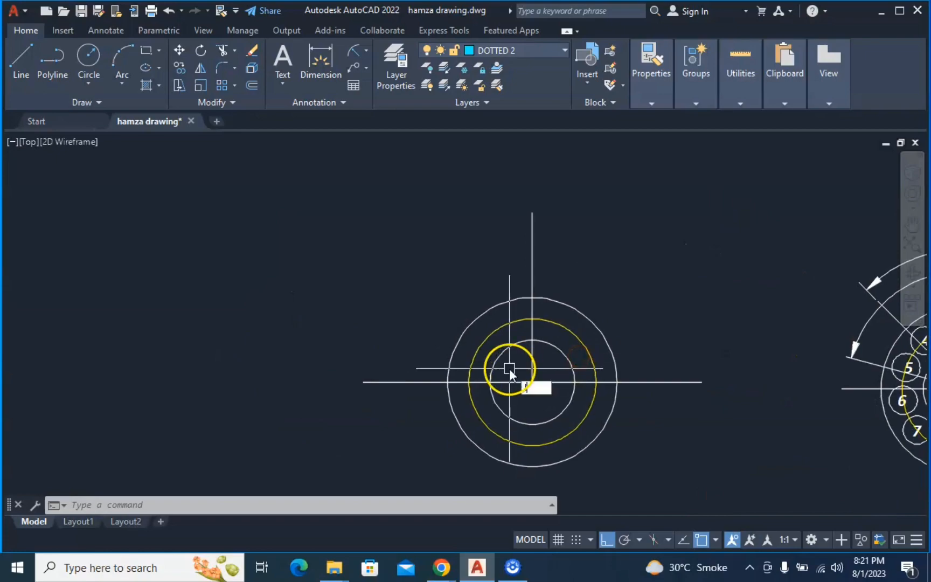
type("l")
key("Return")
left_click(532, 382)
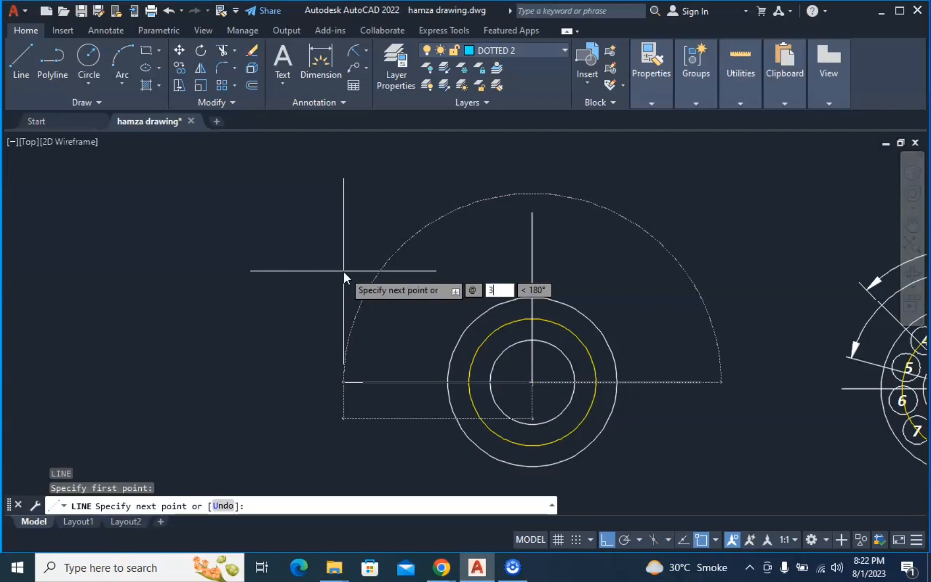
key("Tab")
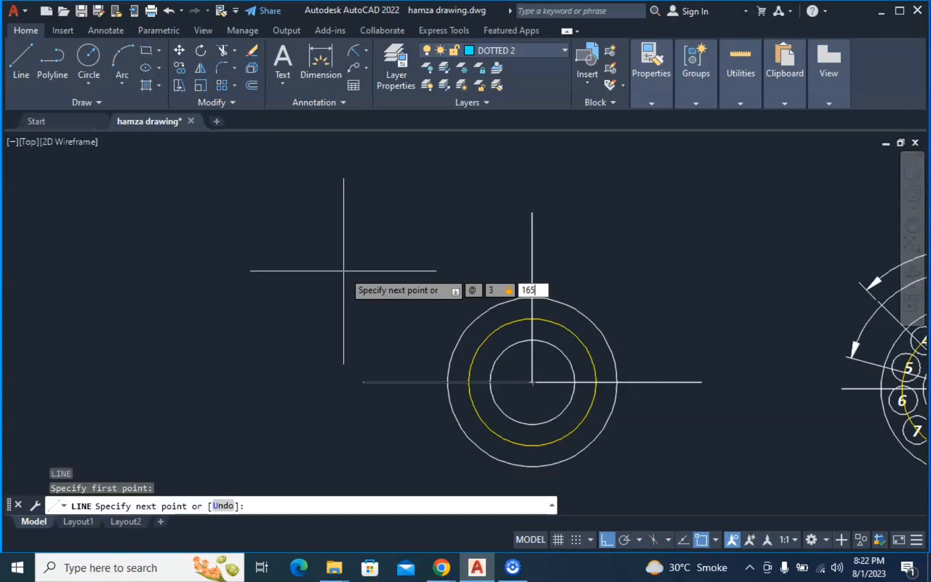
key("Return")
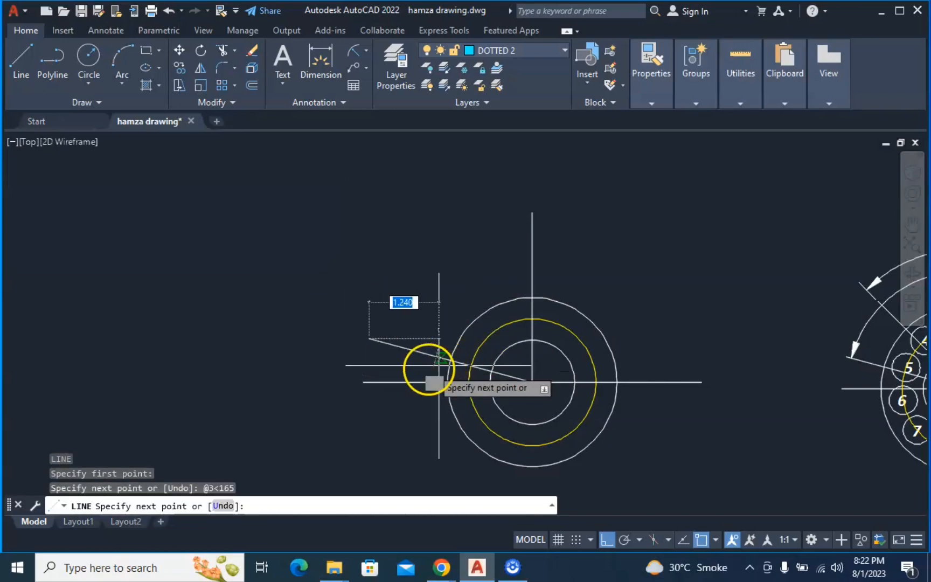
key("Return")
Draw a second angled line 3 units long from the circles' centre at 135°
key("Return")
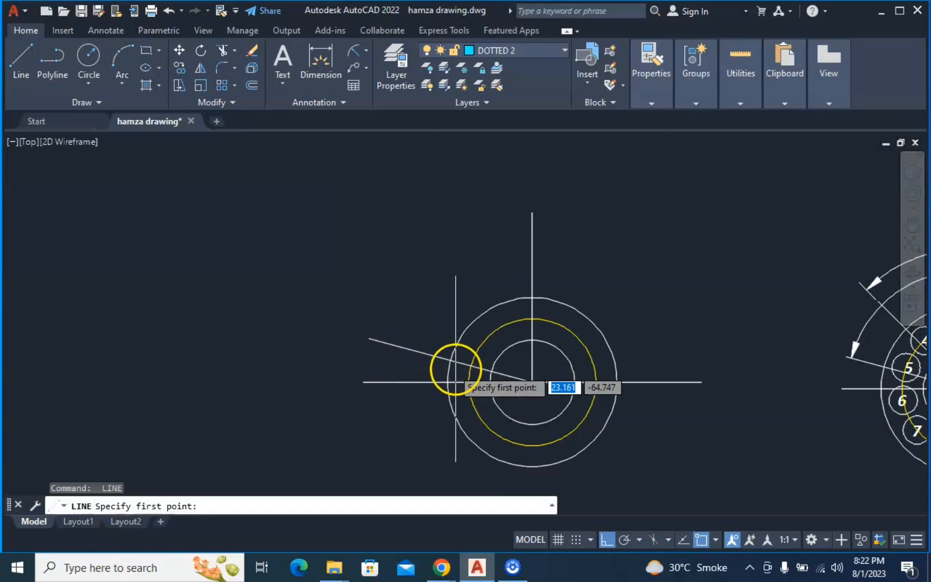
left_click(533, 382)
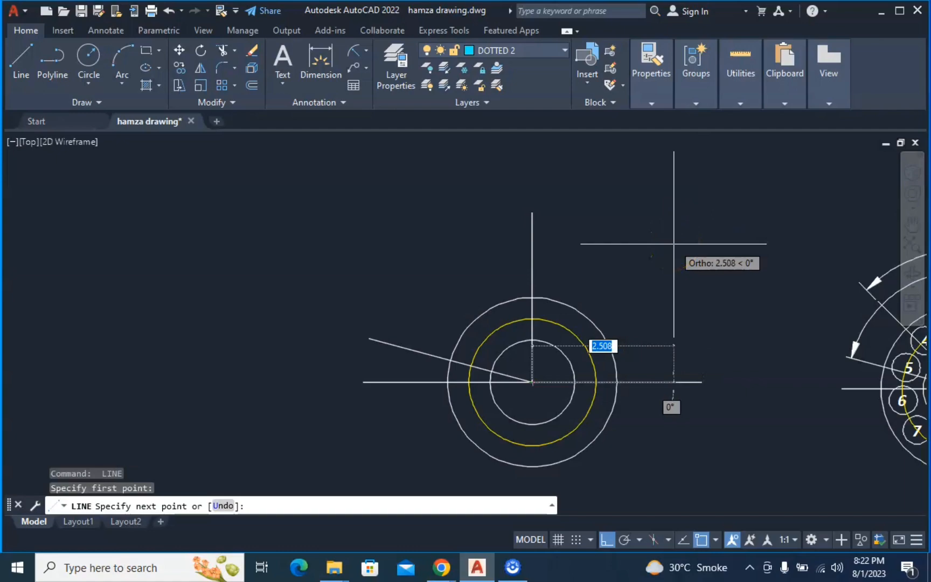
type("@3")
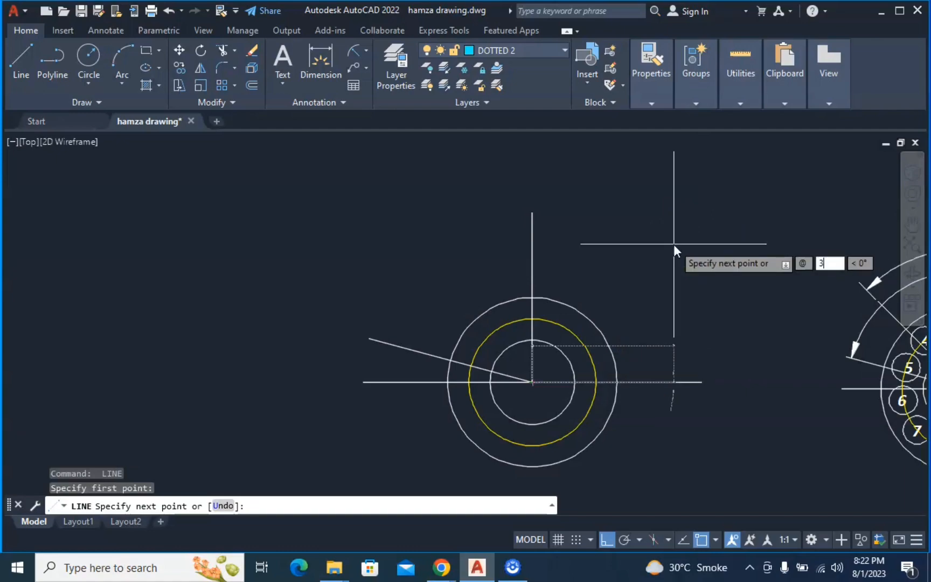
key("Tab")
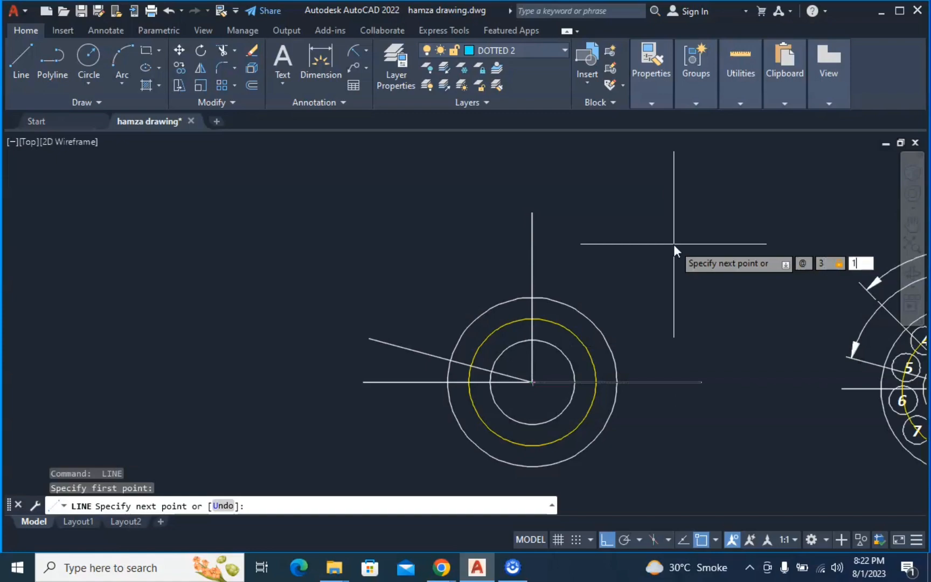
key("Return")
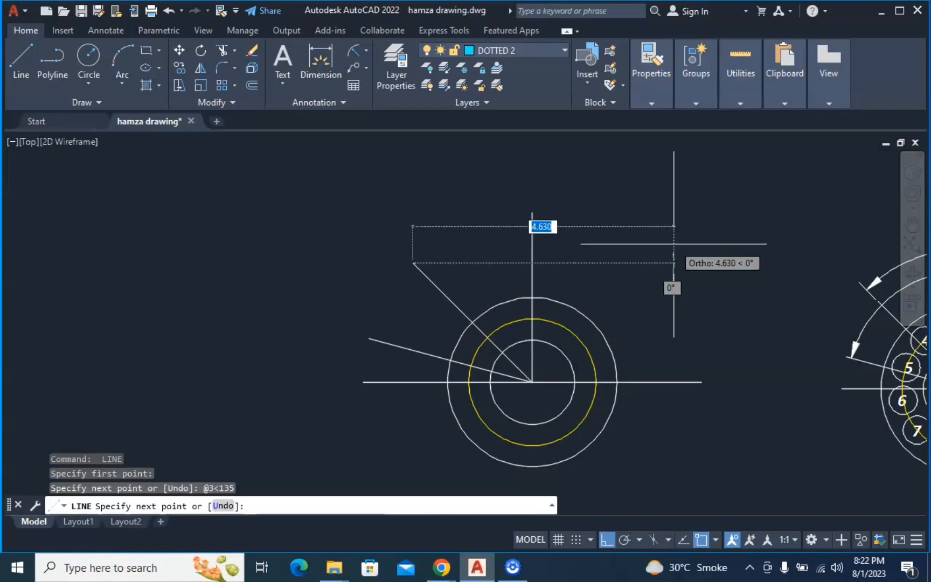
key("Return")
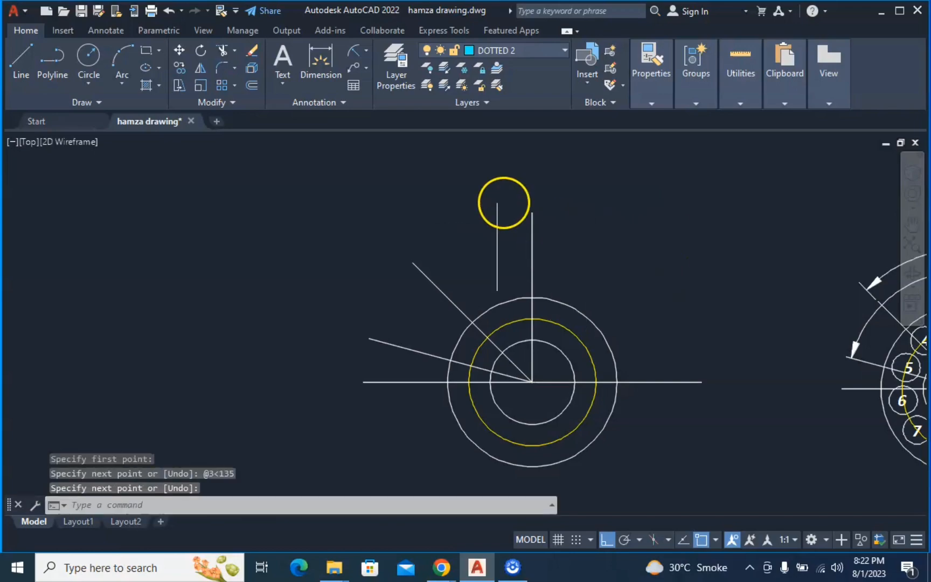
Add an angular dimension between the right horizontal line and the steeper angled line, with its arc above the outer circle
left_click(366, 51)
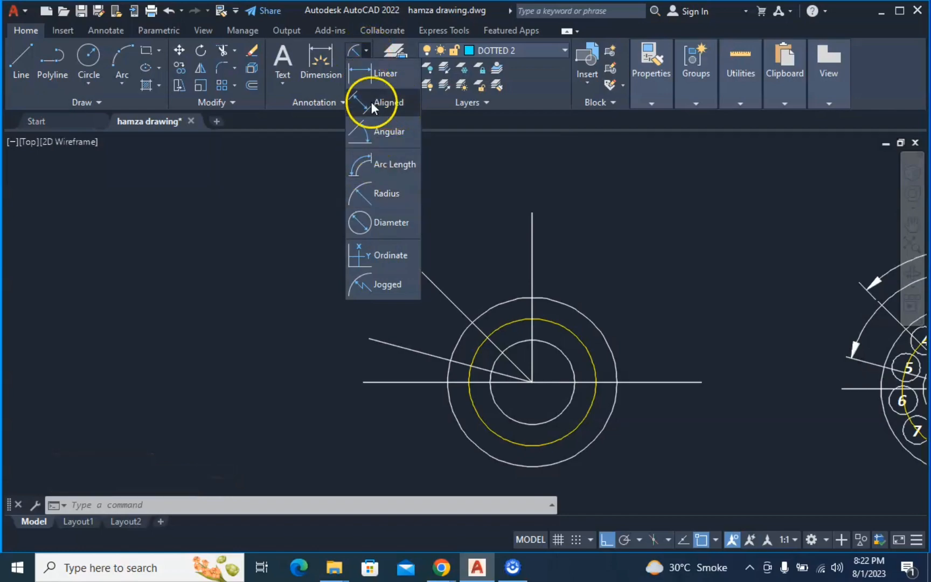
left_click(376, 131)
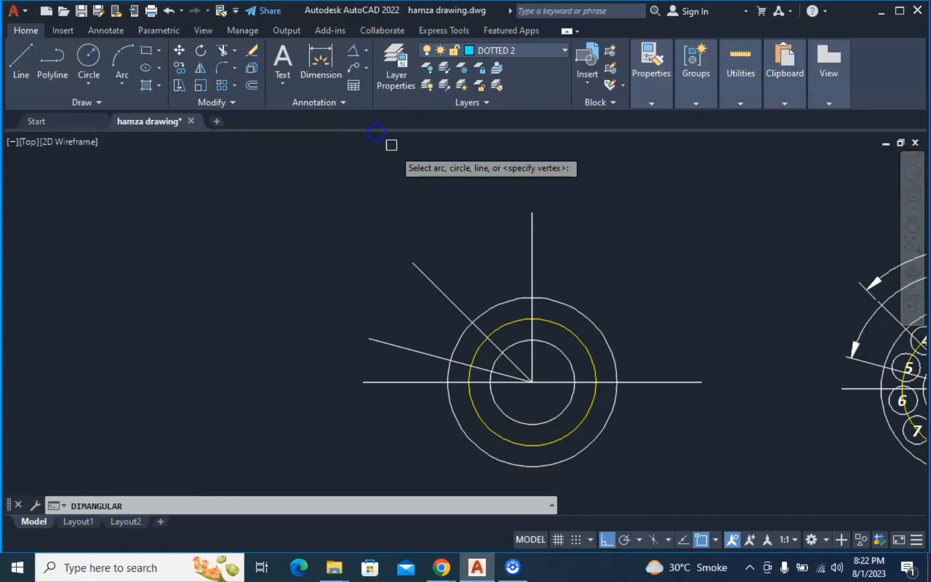
left_click(679, 380)
left_click(434, 280)
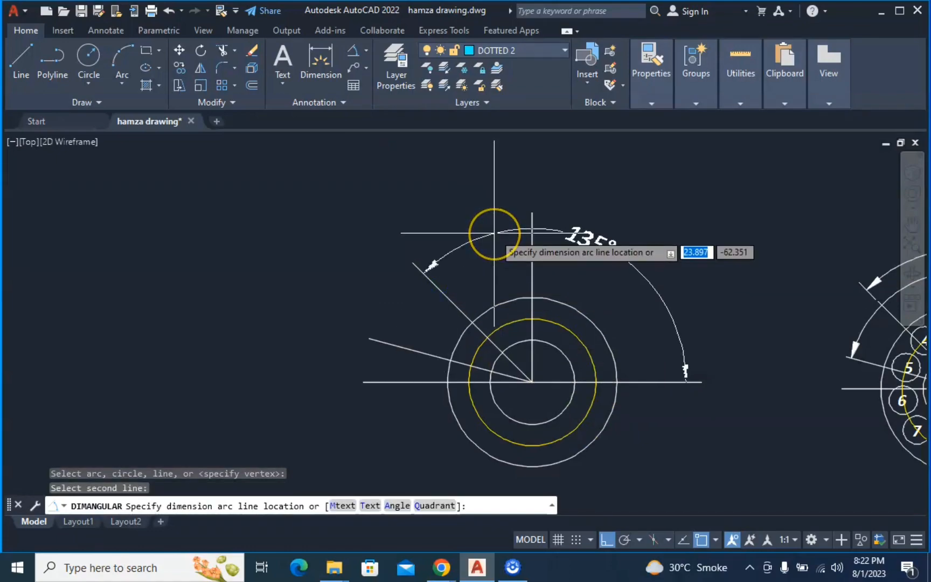
left_click(494, 233)
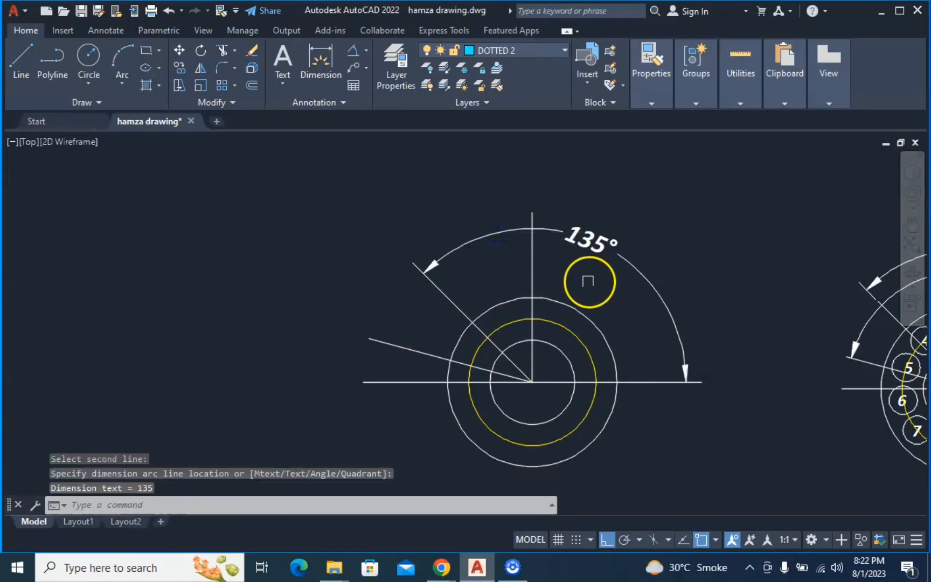
Add an angular dimension between the right horizontal line and the shallower angled line, with its arc inside the existing angle dimension
key("Return")
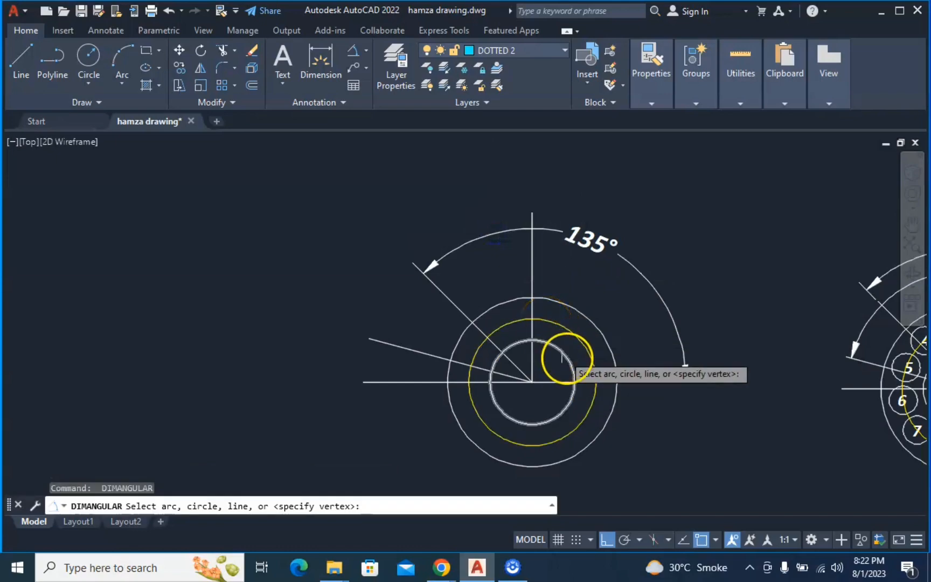
left_click(642, 378)
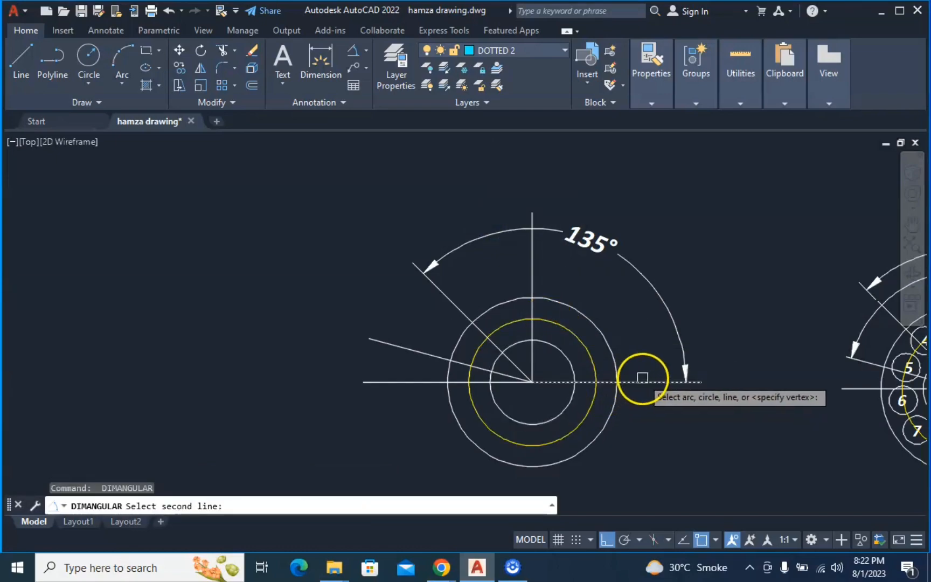
left_click(398, 345)
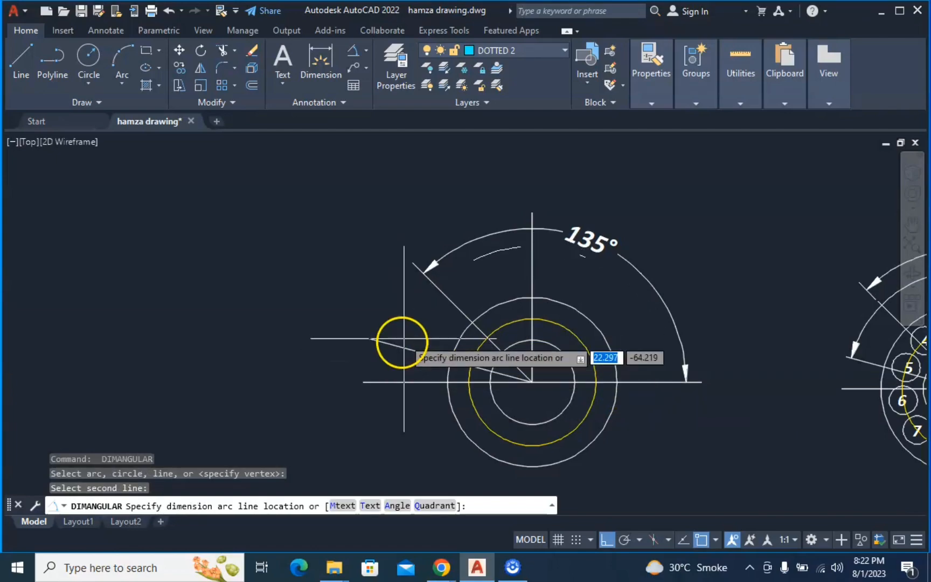
left_click(427, 322)
middle_click_drag(557, 316, 547, 273)
mouse_move(558, 355)
middle_mouse_down()
mouse_move(527, 306)
mouse_move(550, 333)
middle_mouse_up()
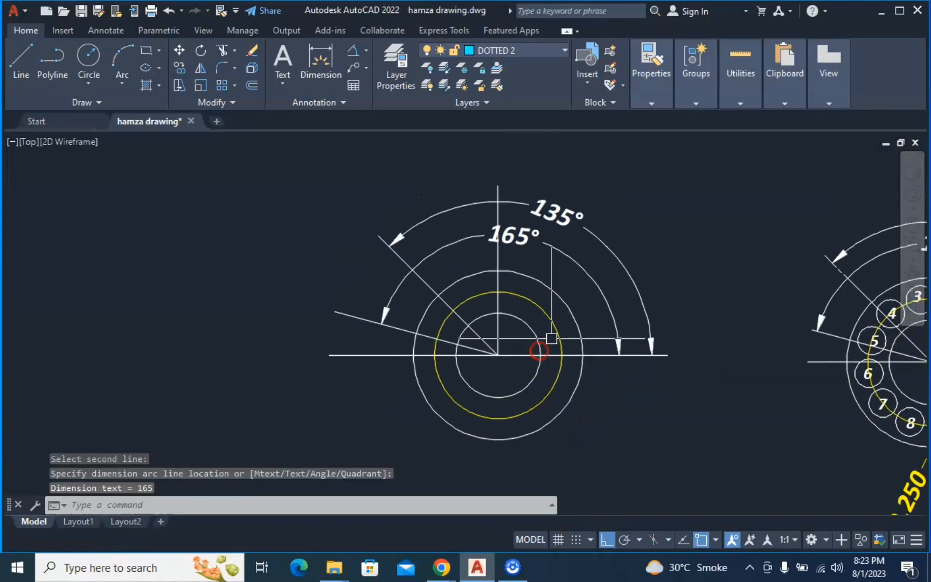
scroll(549, 332, "up", 2)
key("Escape")
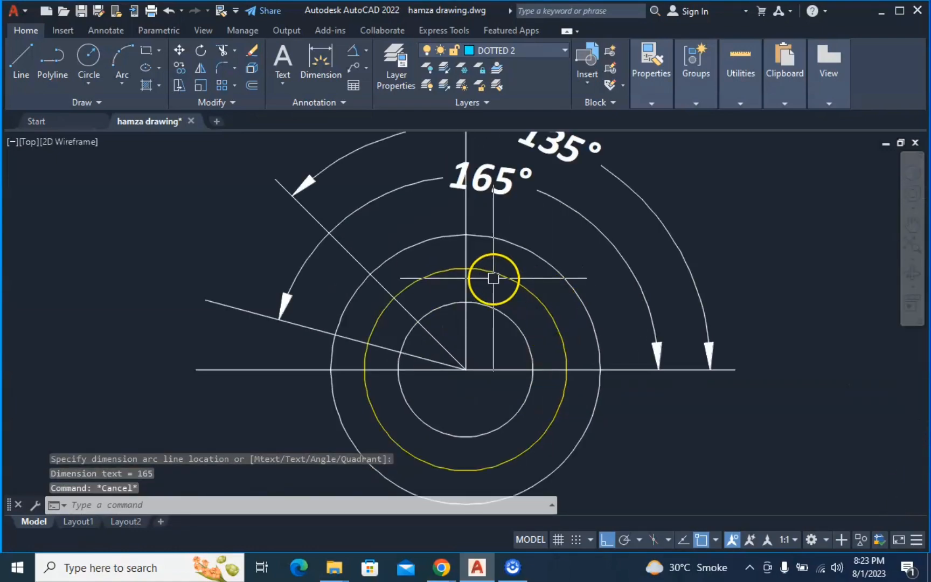
Draw a small circle of radius 0.25 centred on the yellow circle, up and to the right of the dial's centre
scroll(702, 359, "down", 3)
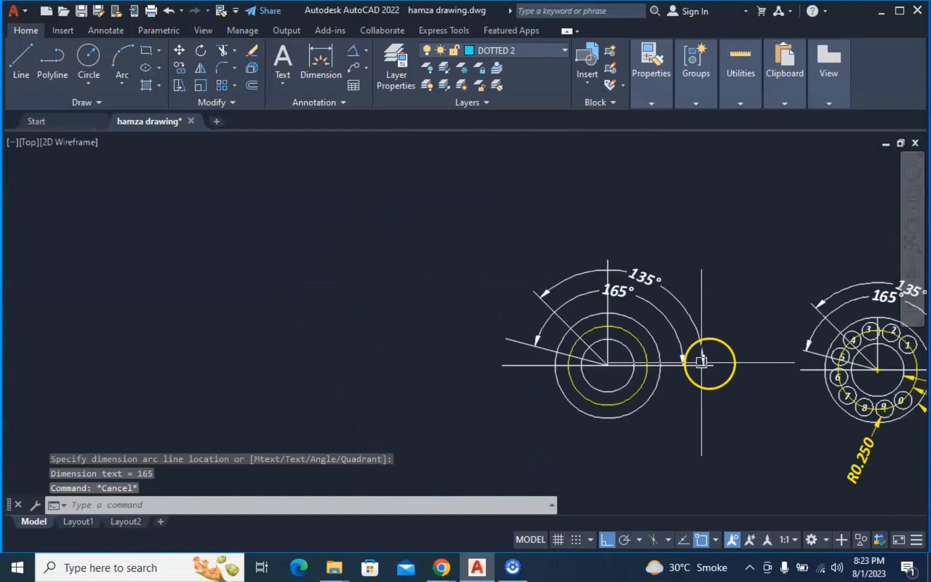
middle_click_drag(702, 359, 542, 380)
scroll(648, 356, "up", 2)
middle_click_drag(331, 378, 557, 338)
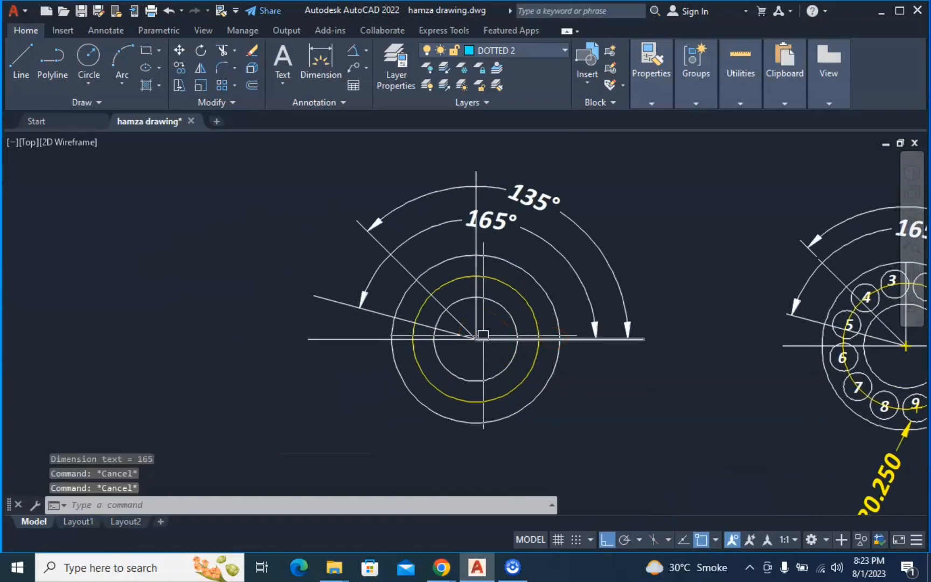
type("c")
key("Return")
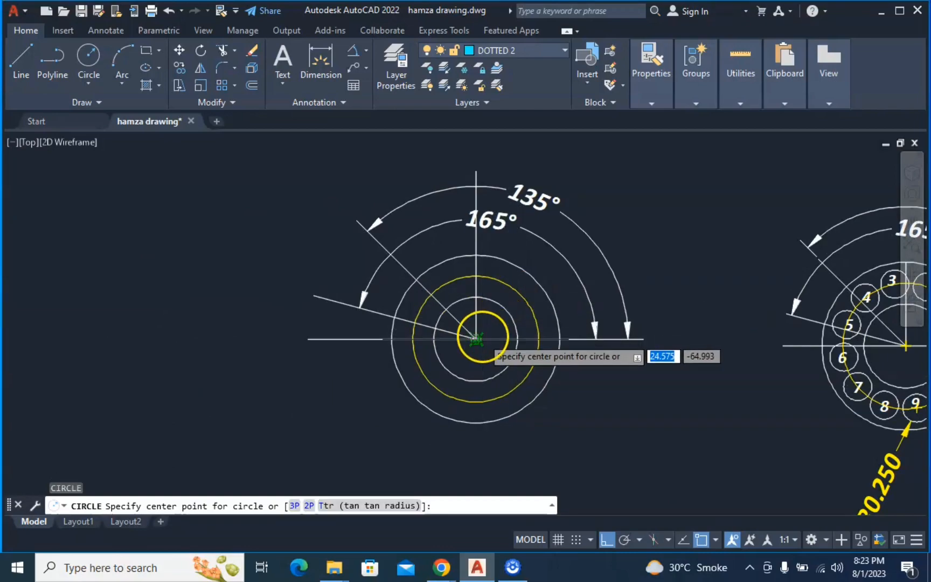
left_click(518, 293)
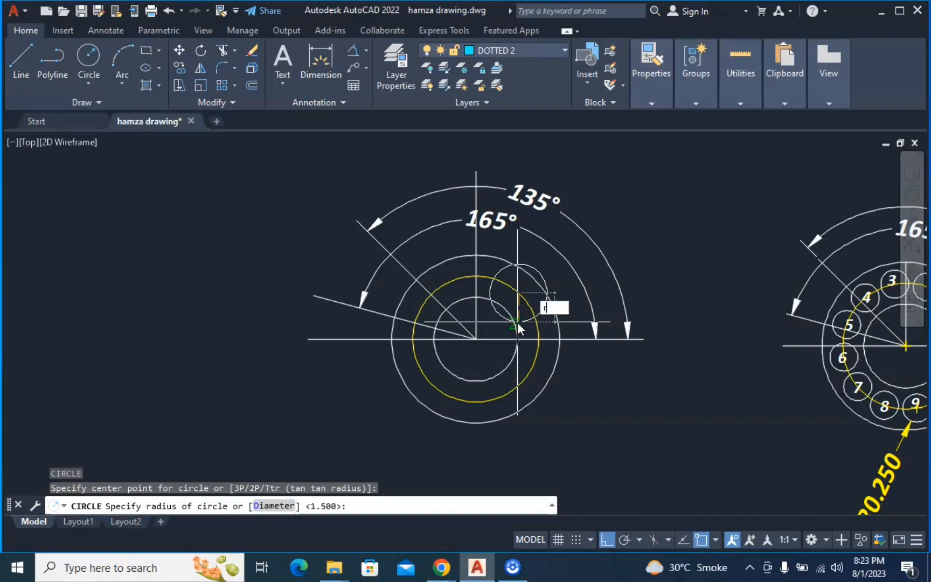
type("0.25")
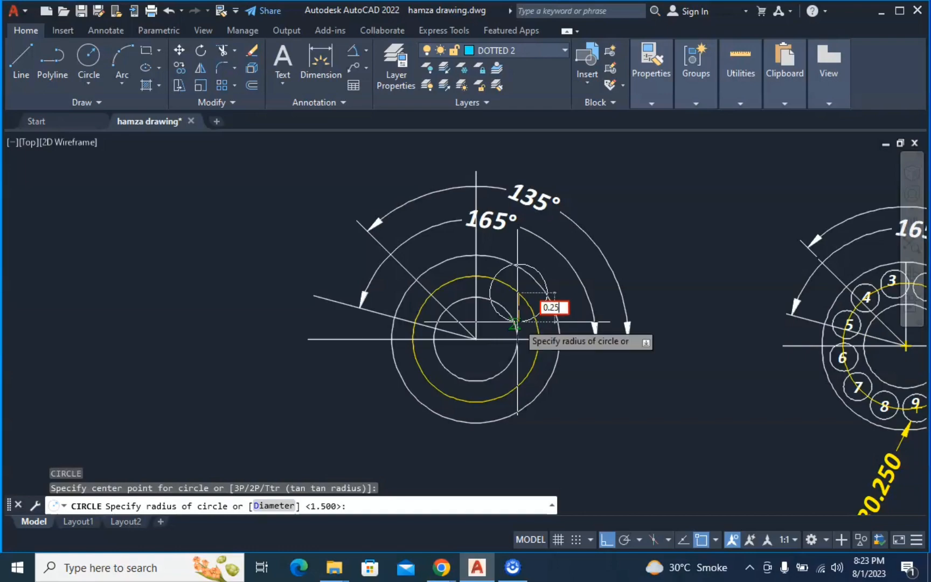
key("Return")
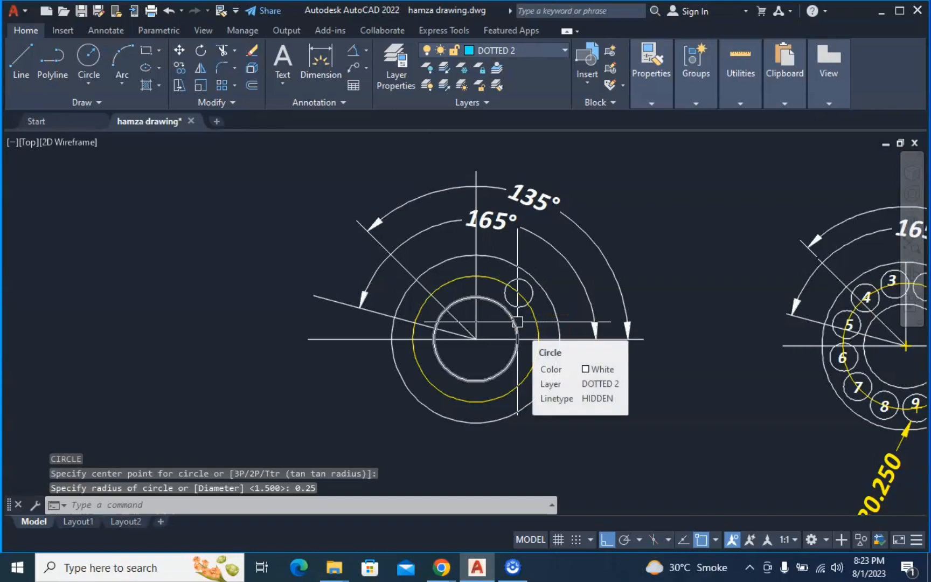
Create a polar array of the small circle around the common centre of the concentric circles
scroll(517, 322, "up", 4)
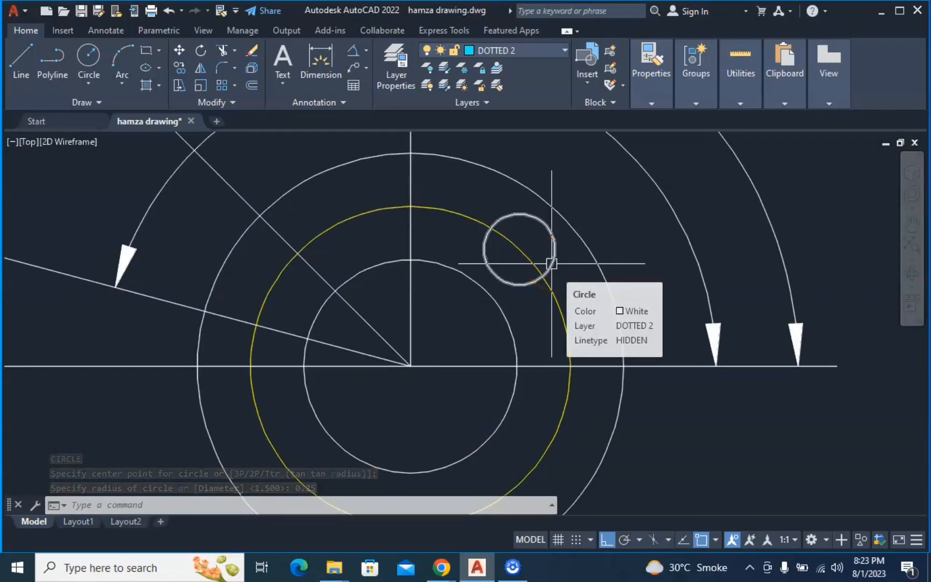
left_click(551, 263)
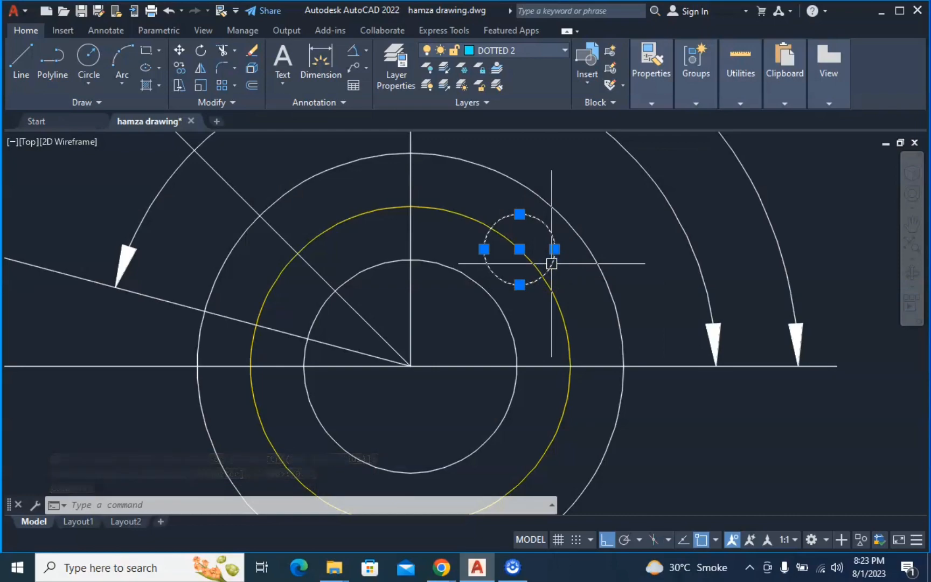
type("ar")
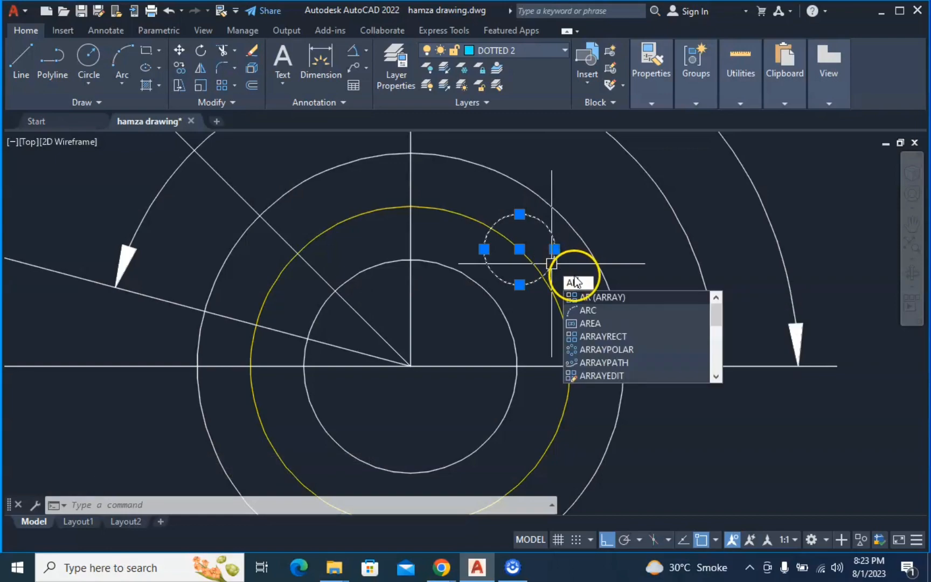
left_click(591, 295)
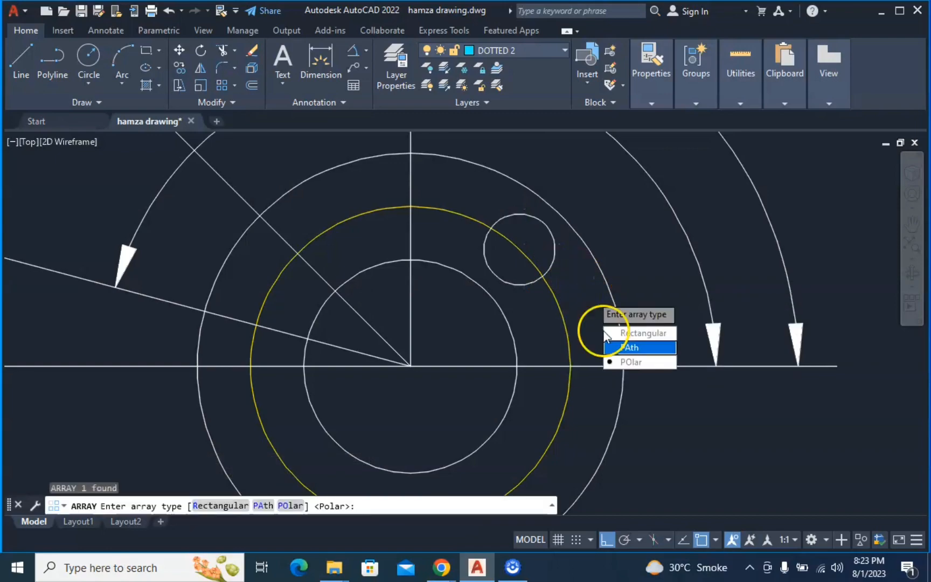
left_click(637, 362)
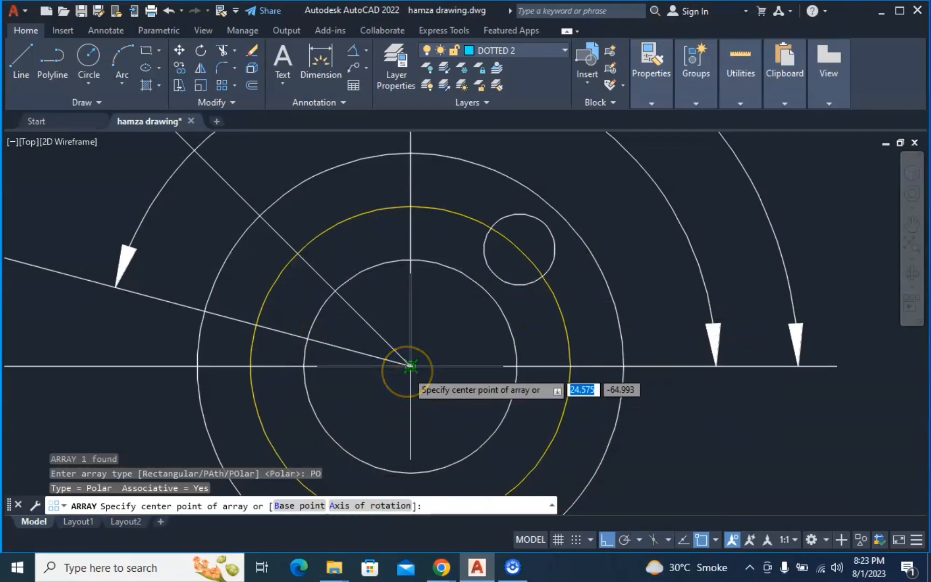
left_click(410, 367)
middle_click_drag(472, 322, 475, 209)
middle_click_drag(487, 281, 502, 353)
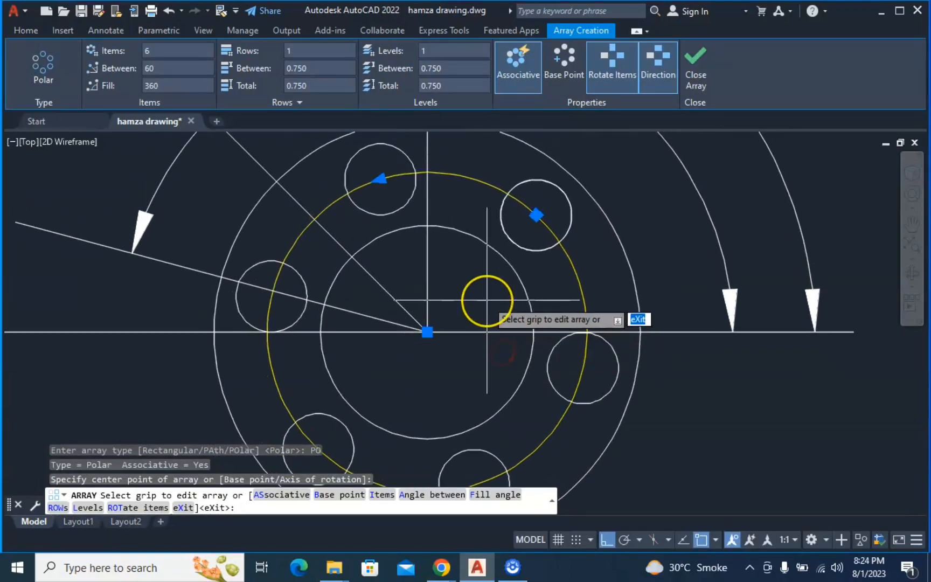
Set the polar array to 12 items to match the reference dial's hole spacing, and finish the array
scroll(487, 300, "down", 2)
scroll(679, 324, "down", 4)
middle_click_drag(693, 334, 405, 349)
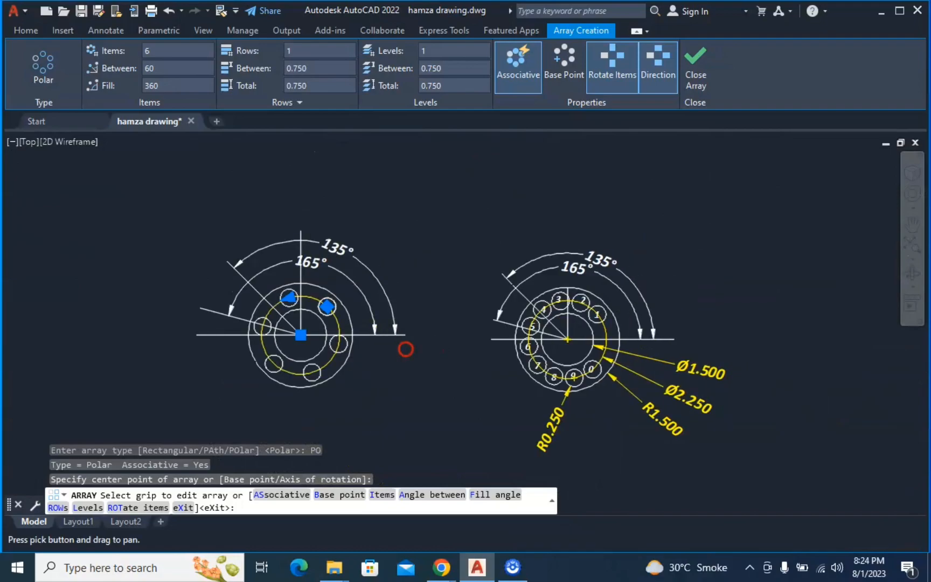
scroll(573, 374, "up", 2)
scroll(573, 375, "up", 2)
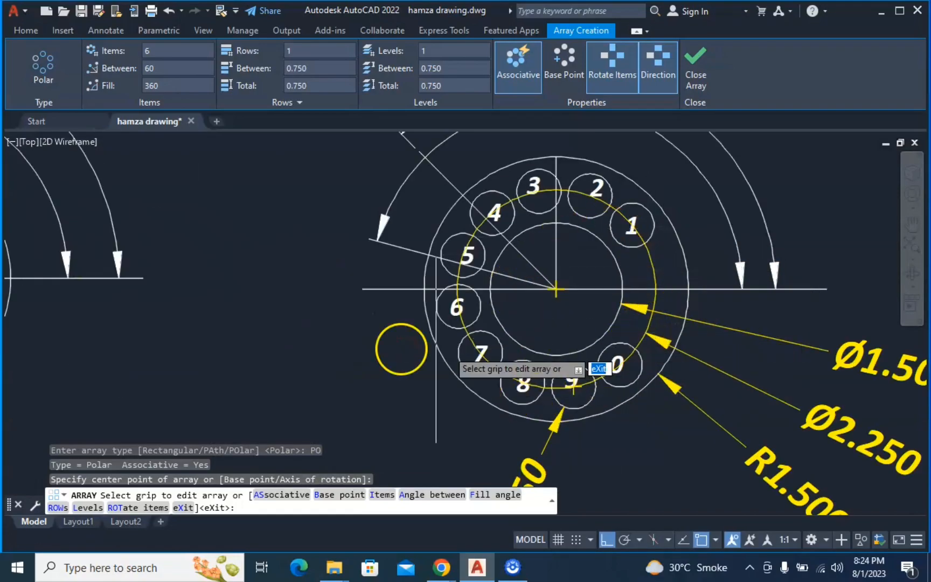
mouse_move(274, 313)
middle_mouse_down()
mouse_move(388, 331)
mouse_move(455, 328)
middle_mouse_up()
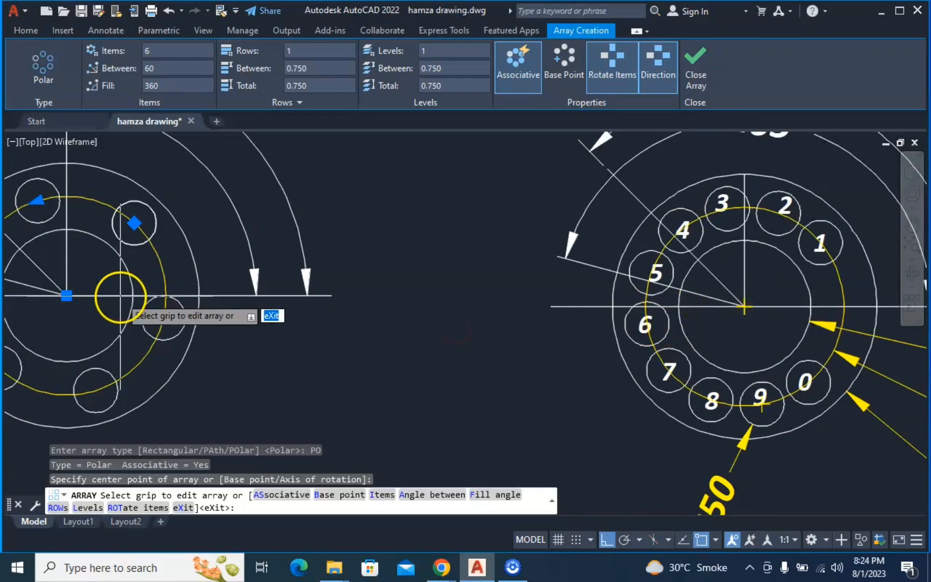
mouse_move(121, 298)
middle_mouse_down()
mouse_move(281, 314)
mouse_move(304, 294)
middle_mouse_up()
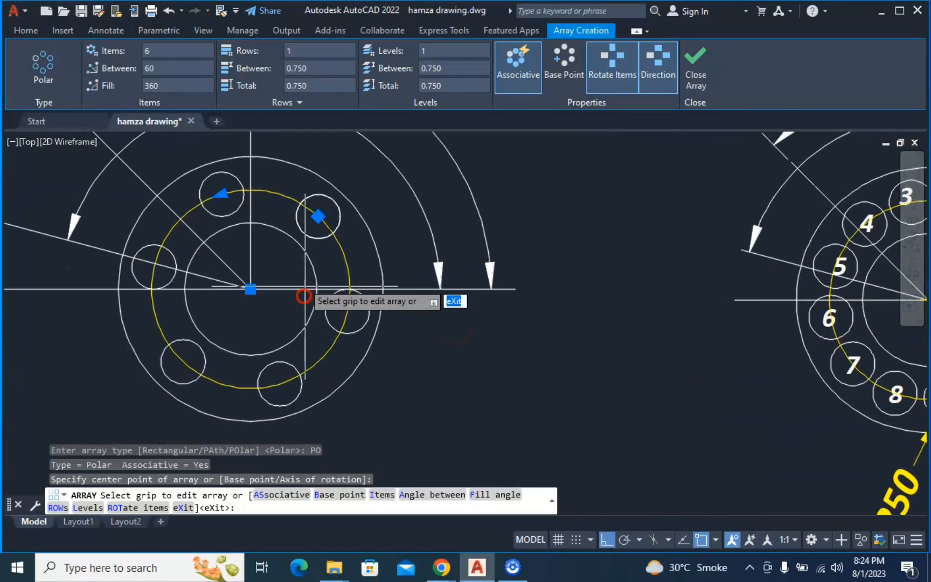
left_click(156, 49)
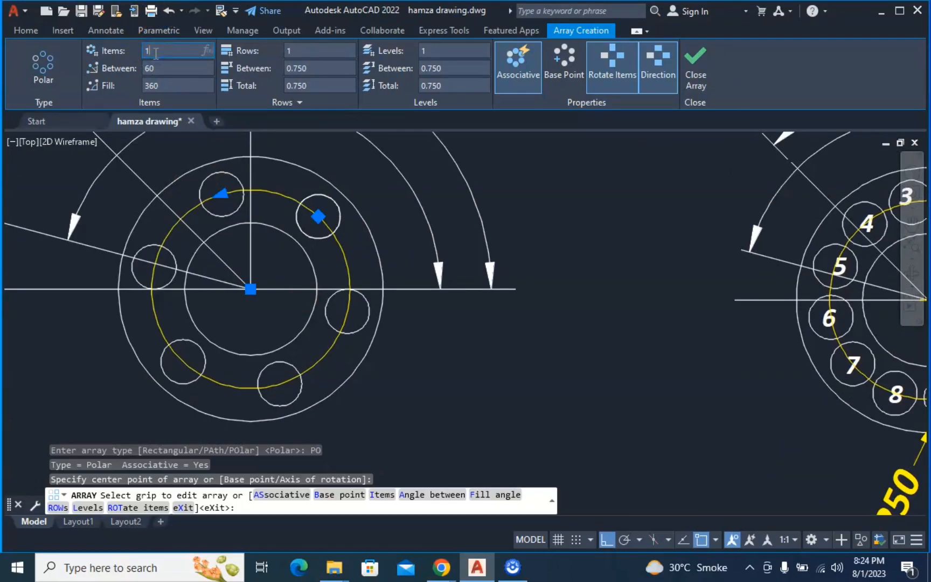
key("Return")
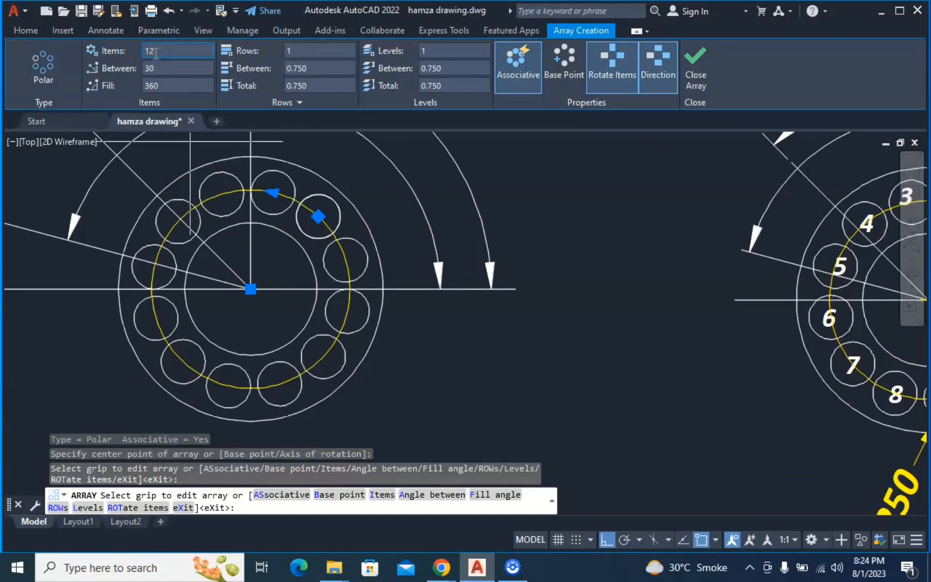
mouse_move(502, 355)
middle_mouse_down()
mouse_move(536, 374)
mouse_move(573, 378)
mouse_move(584, 366)
middle_mouse_up()
middle_click_drag(648, 353, 387, 326)
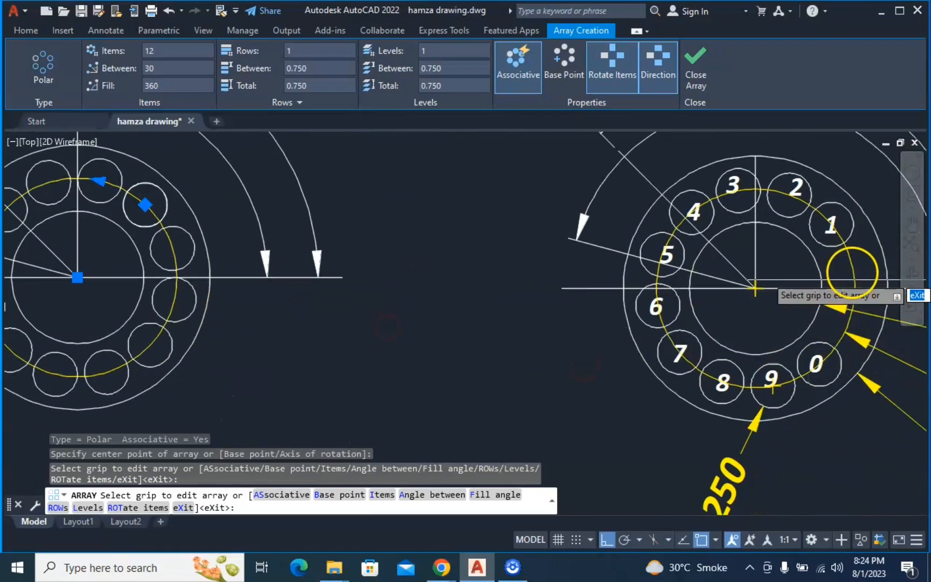
middle_click_drag(280, 306, 392, 328)
key("Escape")
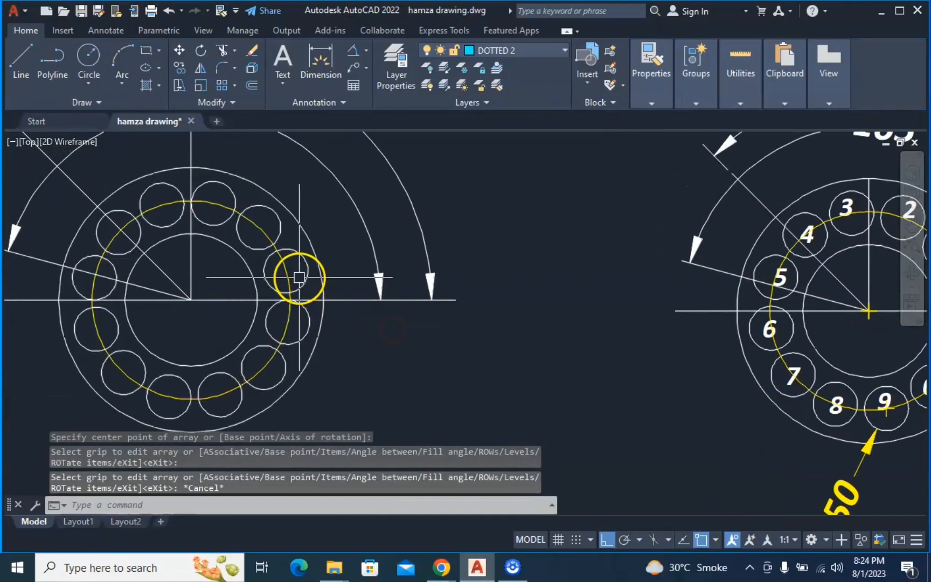
Explode the polar array of small circles into separate circles
left_click(301, 280)
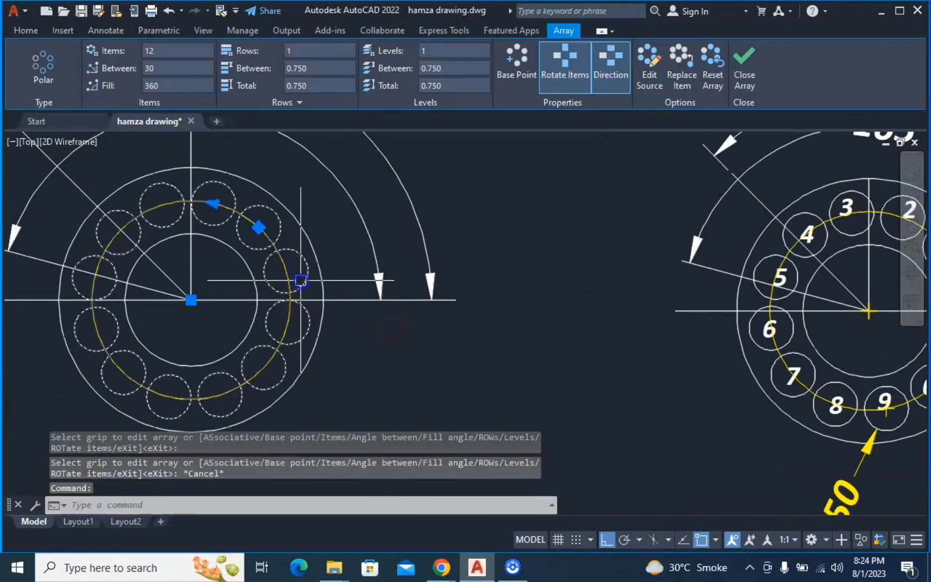
mouse_move(299, 319)
middle_mouse_down()
mouse_move(441, 316)
mouse_move(461, 304)
middle_mouse_up()
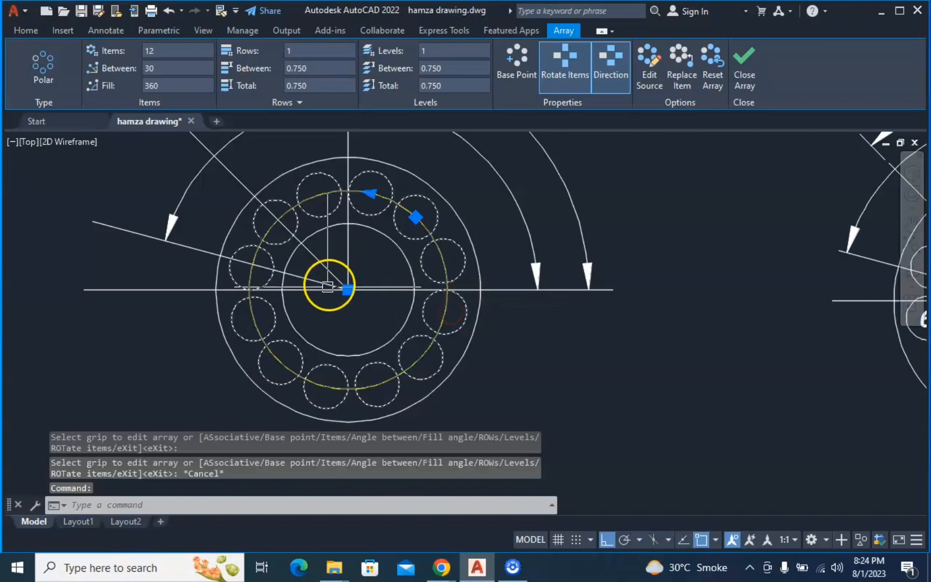
mouse_move(362, 347)
middle_mouse_down()
mouse_move(383, 371)
mouse_move(455, 362)
mouse_move(462, 385)
middle_mouse_up()
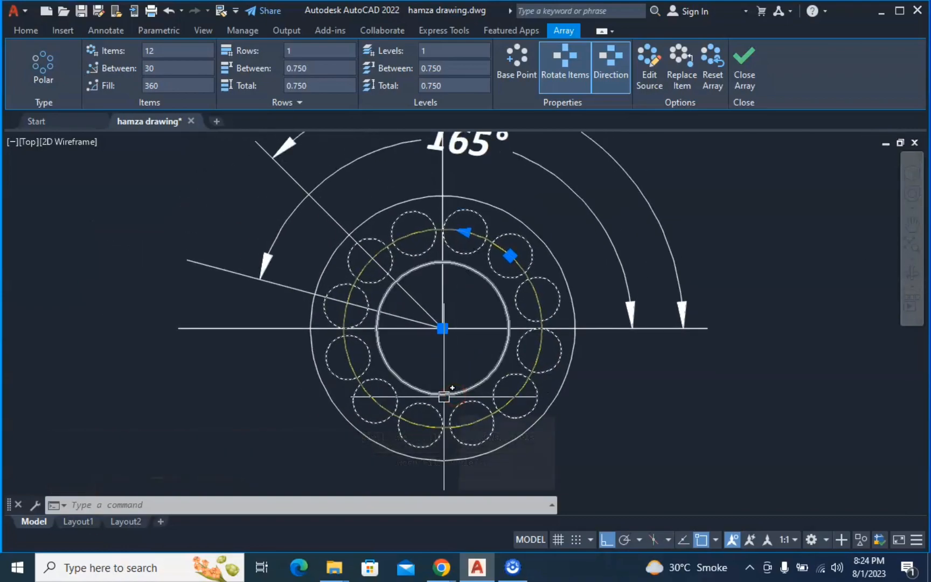
key("Escape")
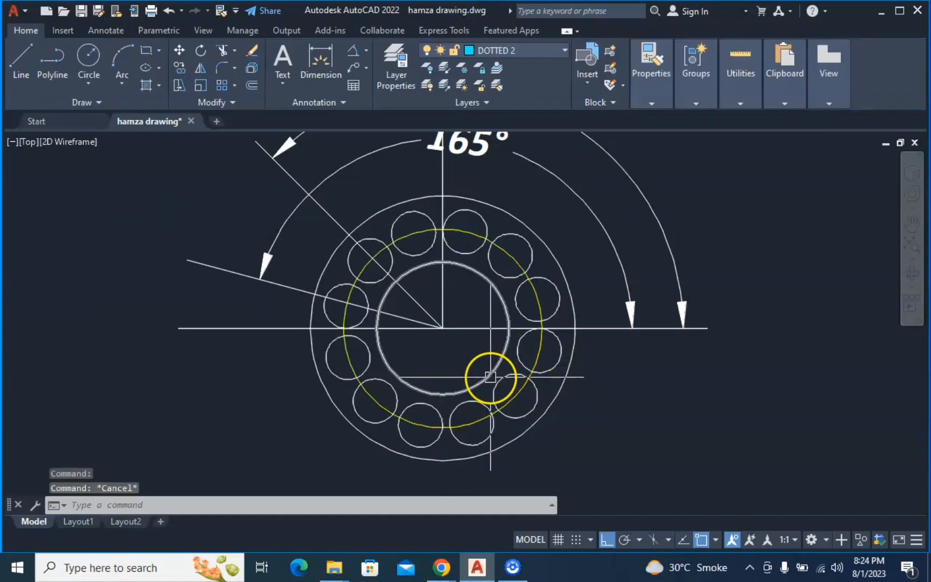
type("x")
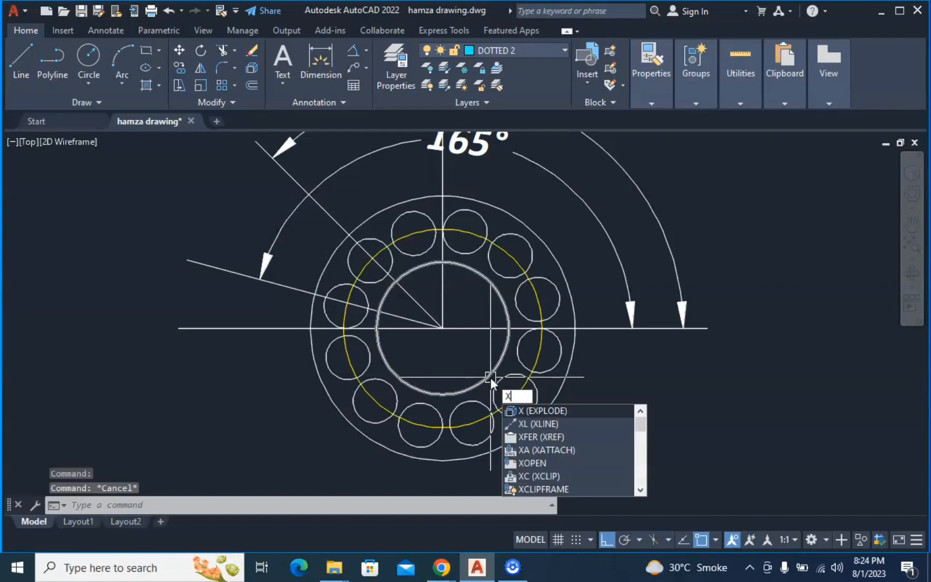
left_click(552, 410)
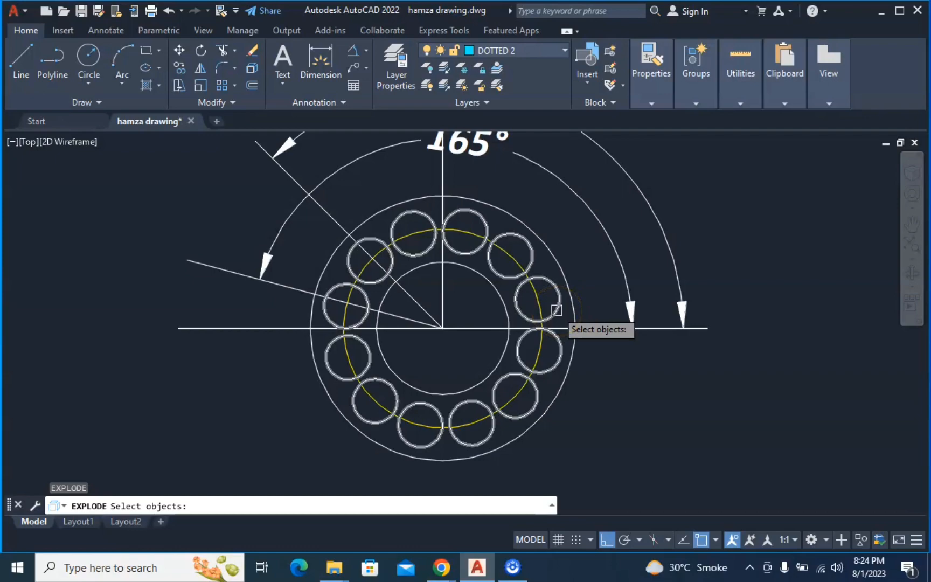
left_click(557, 309)
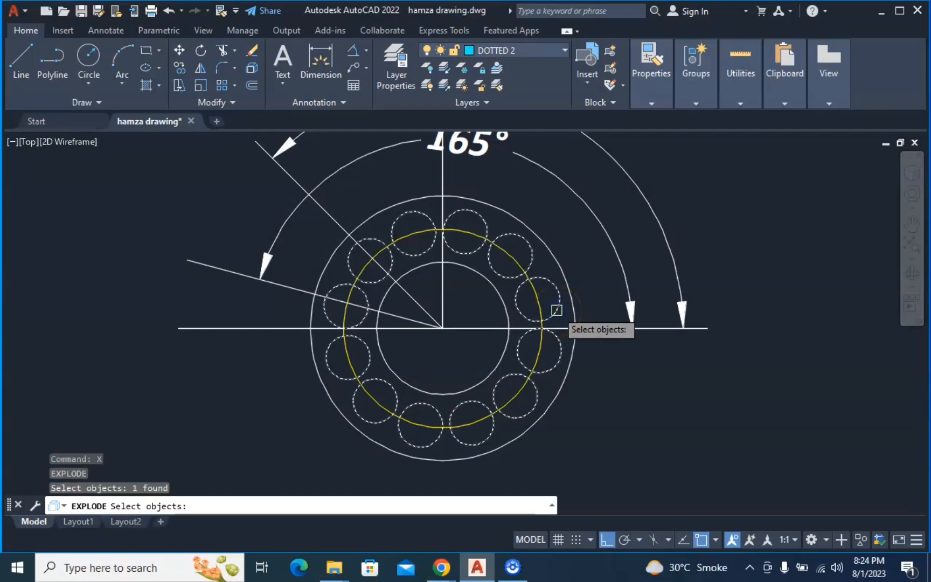
key("Return")
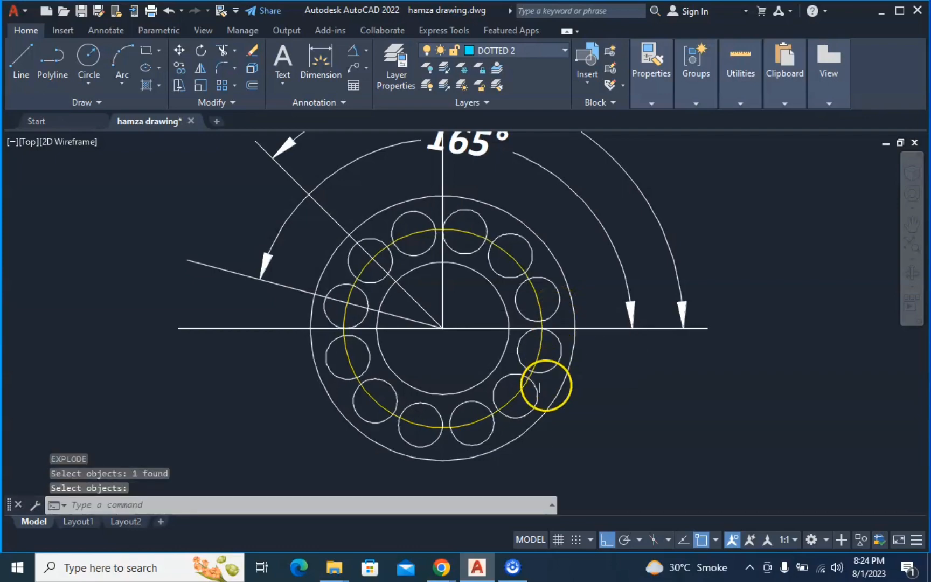
Delete the two small circles directly above and below the horizontal centre line on the dial's right side
left_click(560, 309)
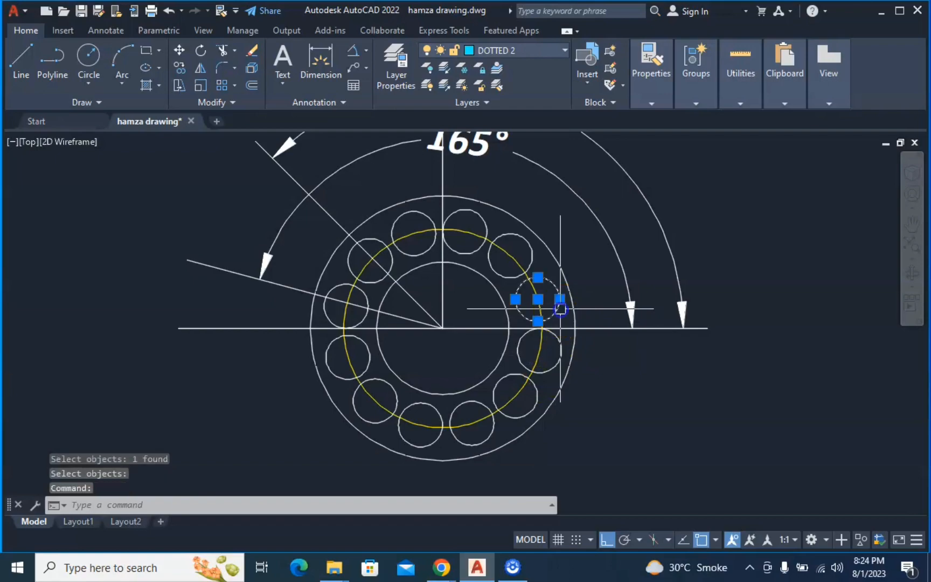
key("Delete")
left_click(545, 368)
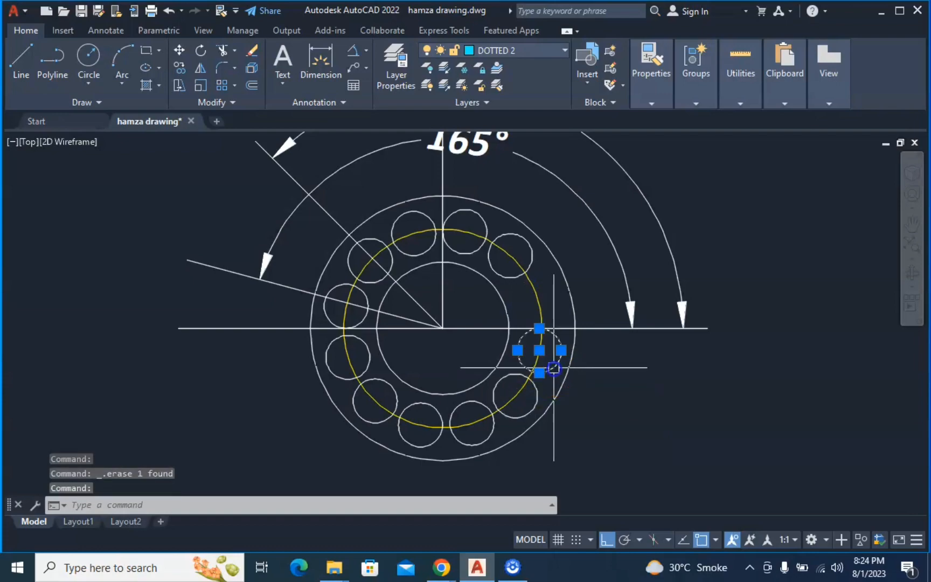
key("Delete")
scroll(550, 367, "down", 3)
middle_click_drag(616, 387, 501, 381)
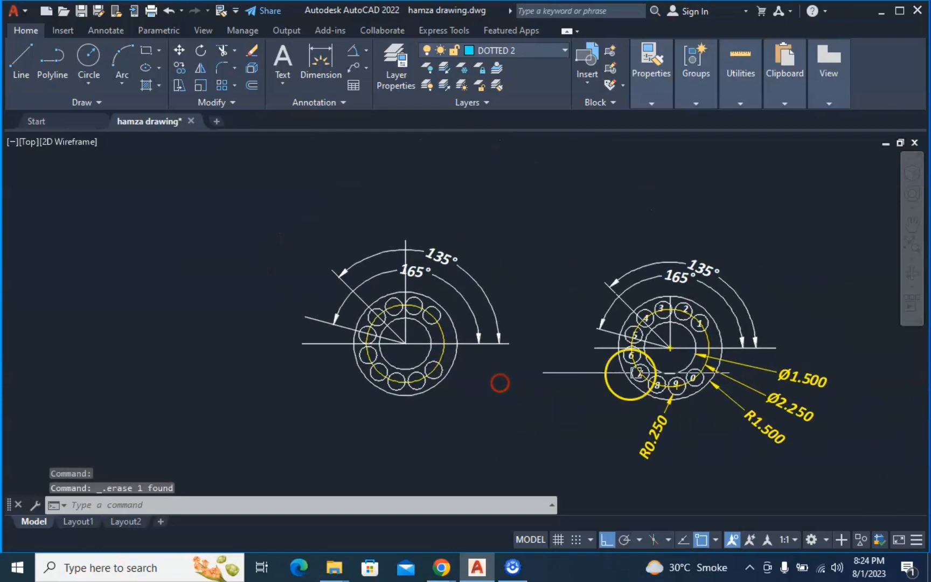
Write the digits 1 to 9 and 0 as single-line text, one per line, between the two dials, with height 0.20 and rotation 0
scroll(691, 339, "up", 2)
middle_click_drag(328, 334, 511, 347)
mouse_move(557, 272)
middle_mouse_down()
mouse_move(564, 268)
mouse_move(547, 257)
middle_mouse_up()
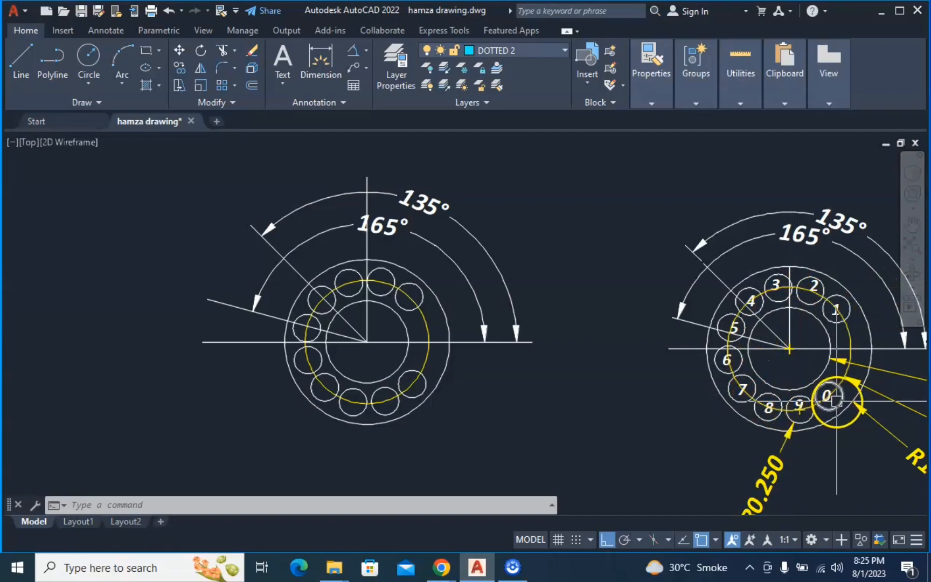
middle_click_drag(573, 276, 565, 297)
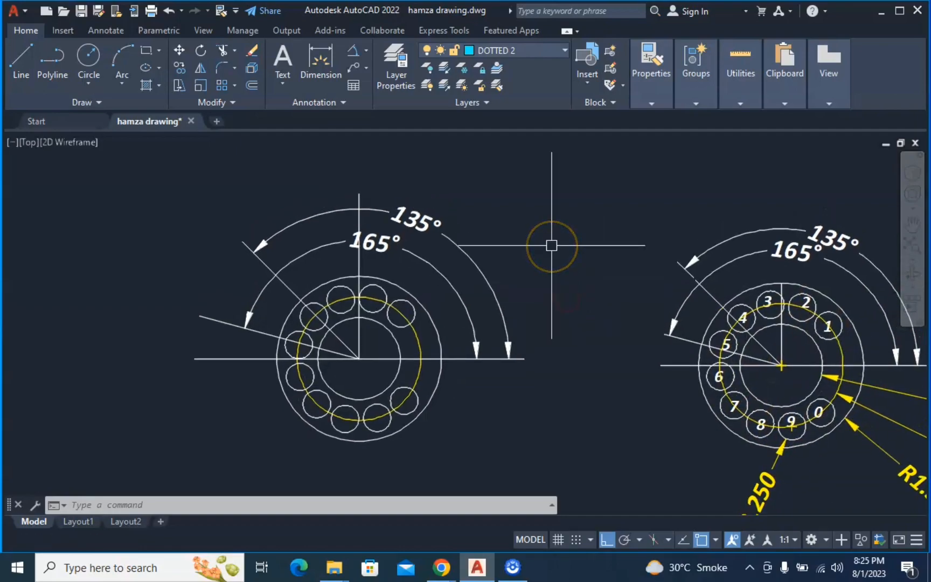
type("TEXT")
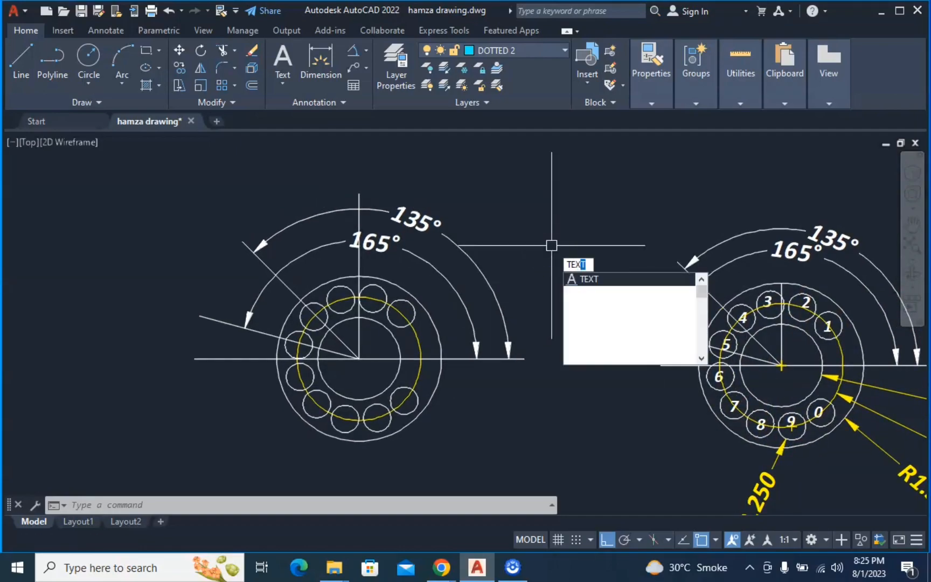
key("Return")
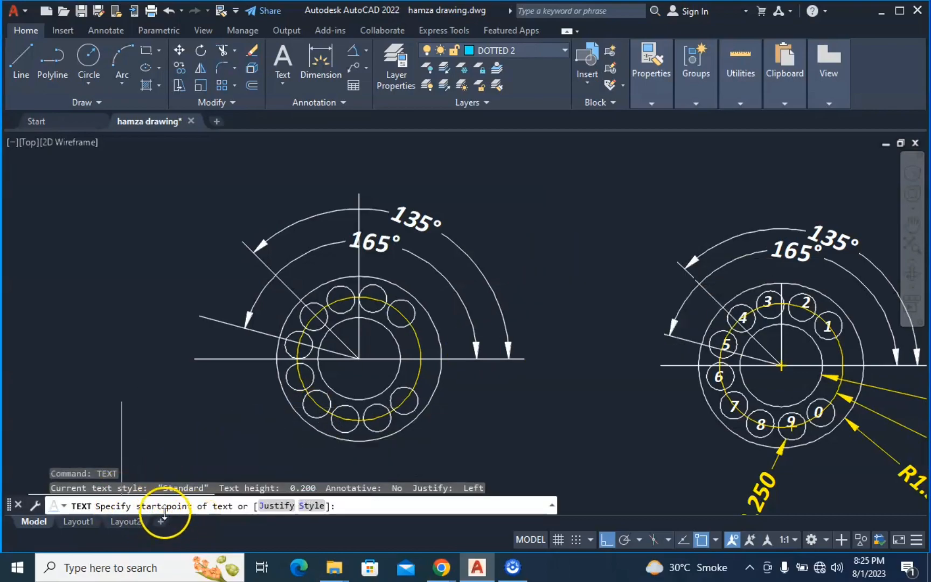
left_click(545, 236)
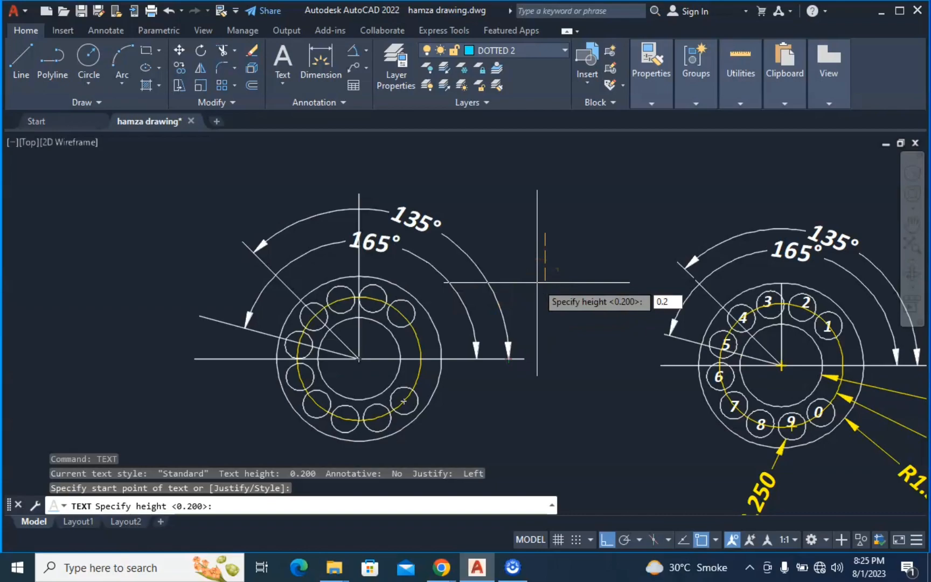
type("0.20")
key("Return")
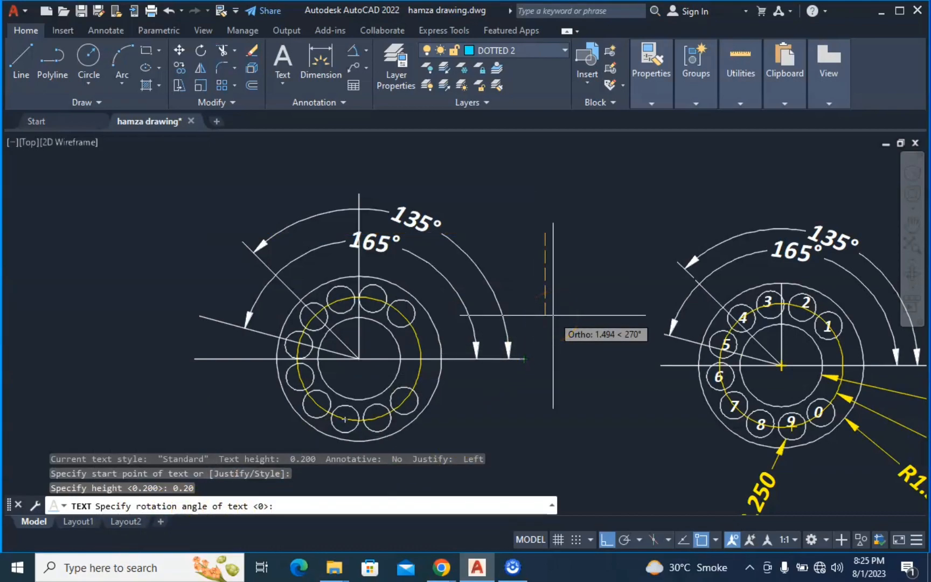
type("0")
key("Return")
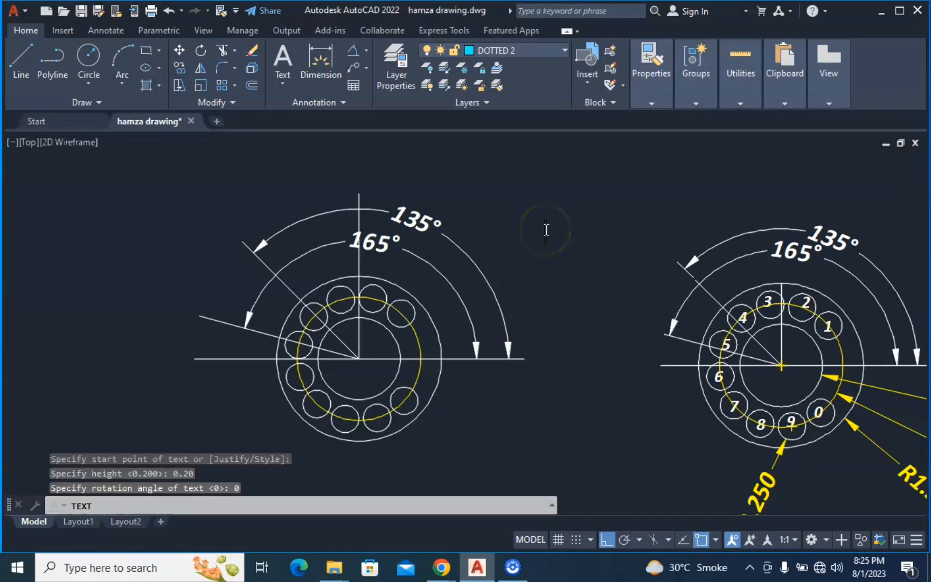
type("1")
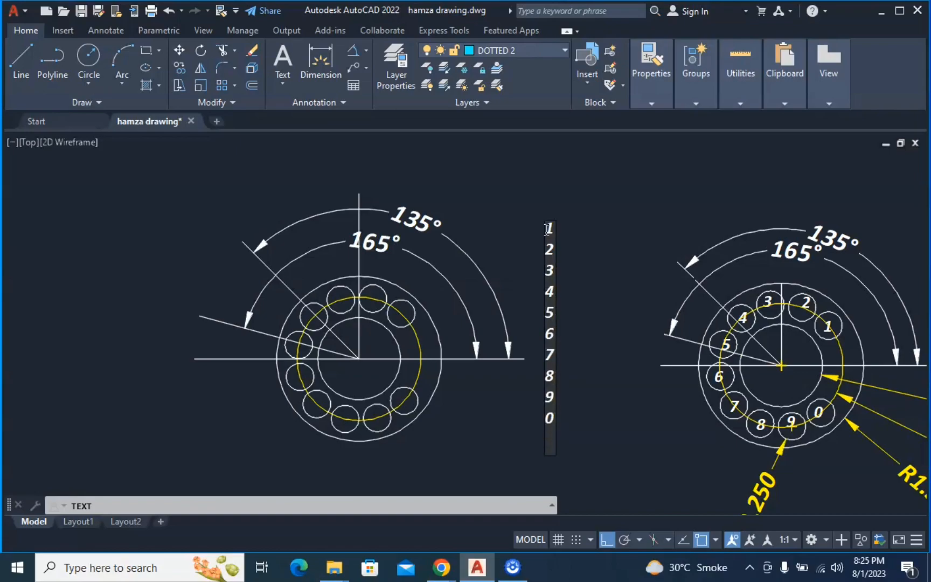
left_click(615, 253)
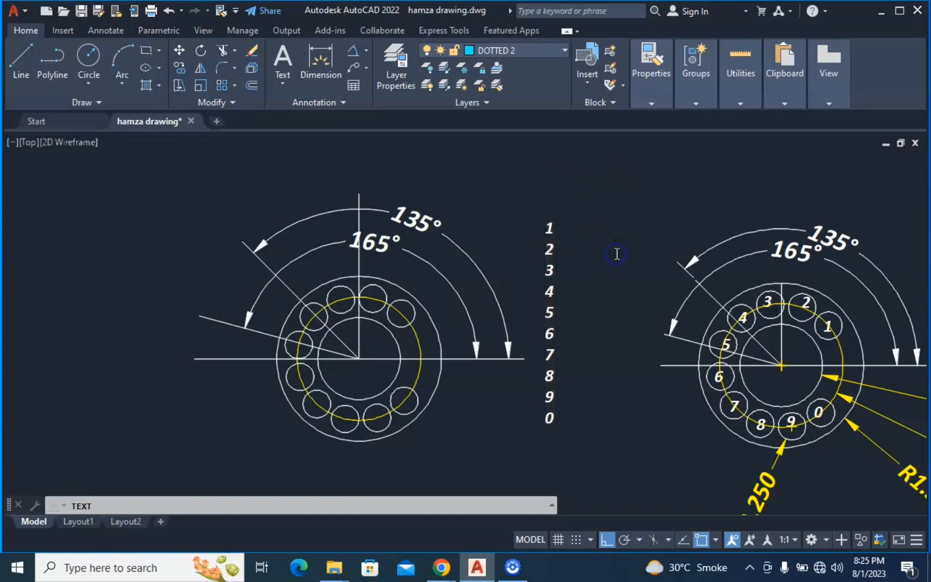
key("Return")
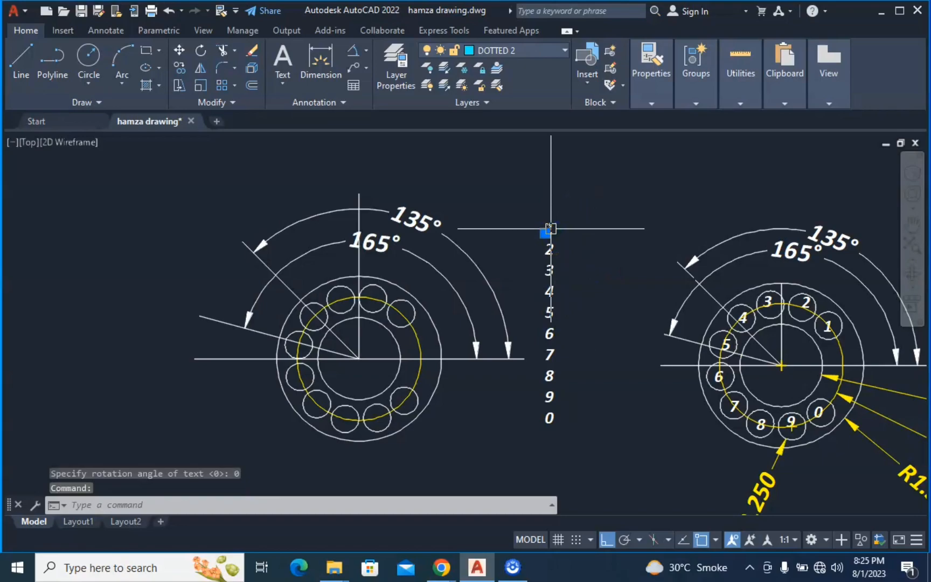
Move the digit 1 into the dial's upper-right small circle, with Ortho turned off
type("m")
key("Return")
left_click(550, 230)
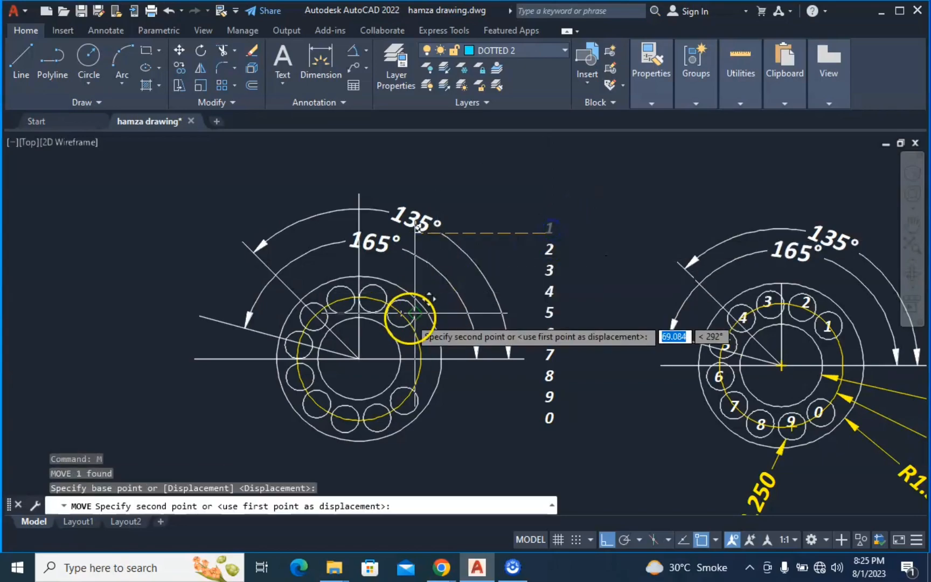
scroll(399, 315, "up", 3)
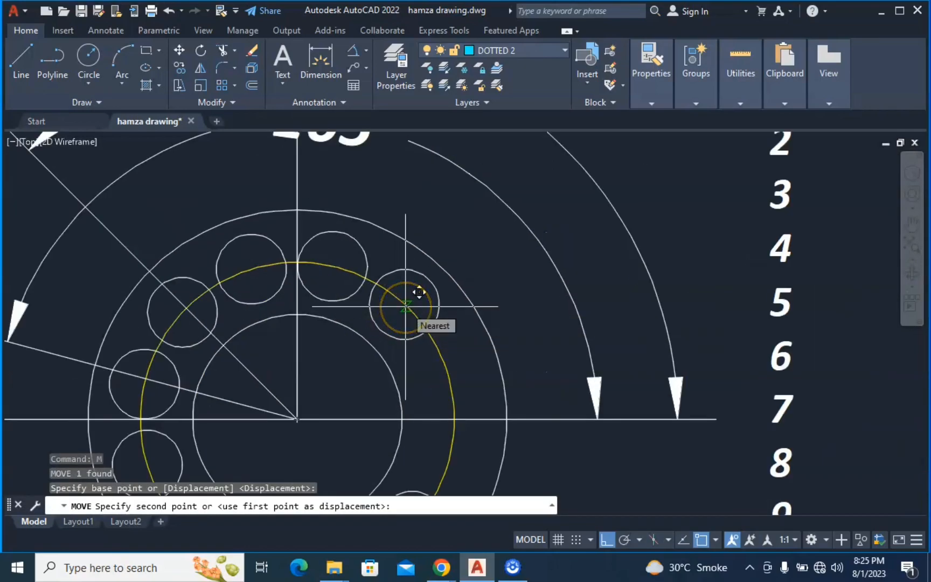
key("F8")
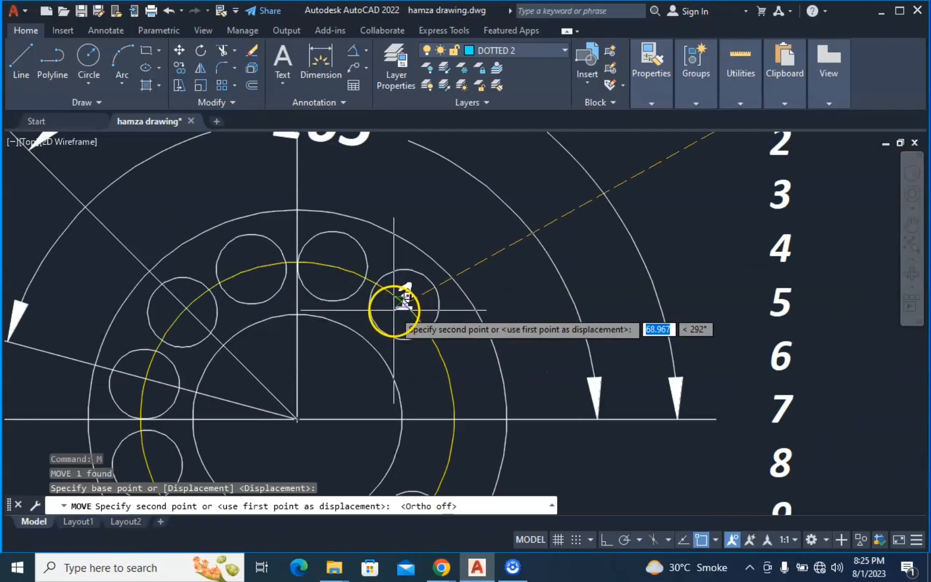
left_click(387, 313)
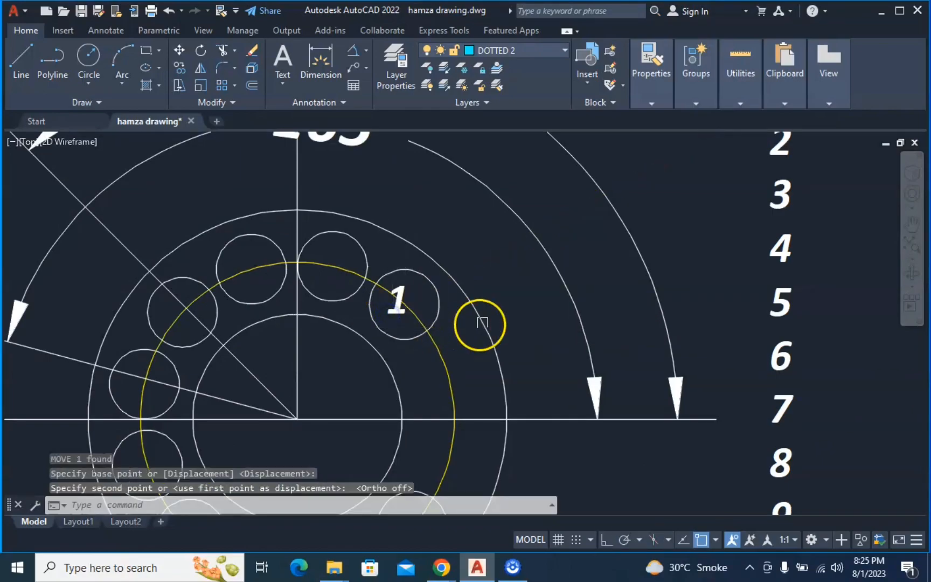
Move the digit 2 into the small circle just right of the vertical centre line at the dial's top
middle_click_drag(480, 324, 491, 371)
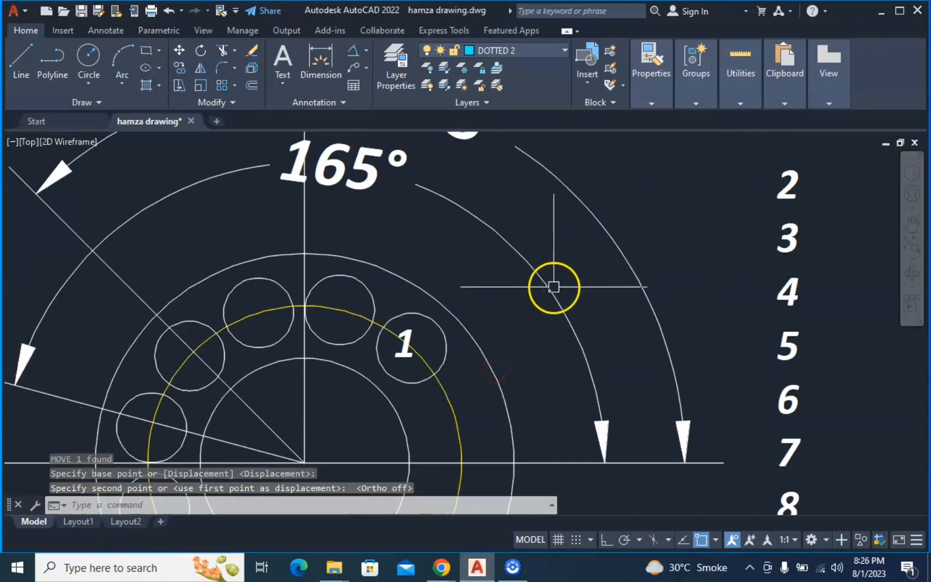
middle_click_drag(553, 286, 610, 208)
mouse_move(617, 286)
middle_mouse_down()
mouse_move(592, 228)
mouse_move(579, 305)
middle_mouse_up()
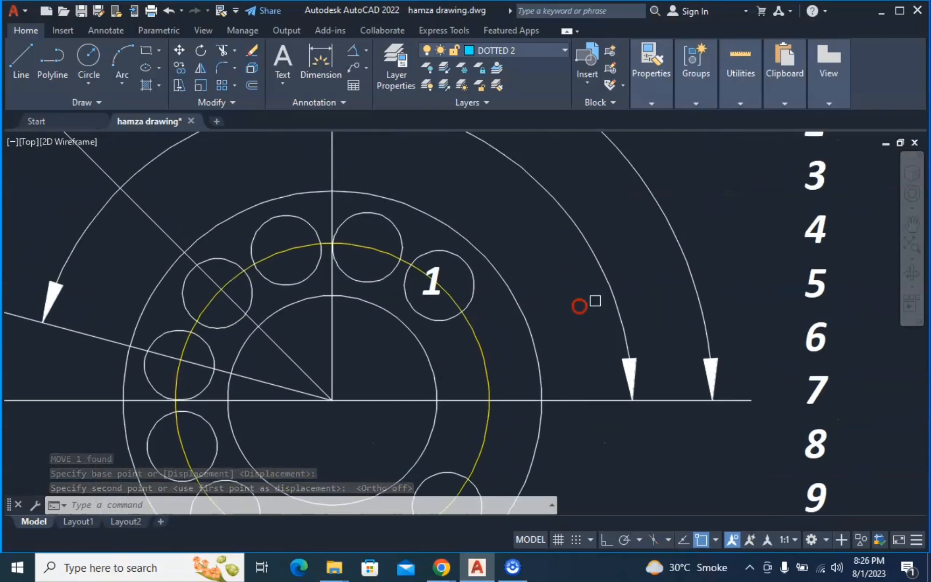
middle_click_drag(748, 223, 737, 269)
left_click(808, 168)
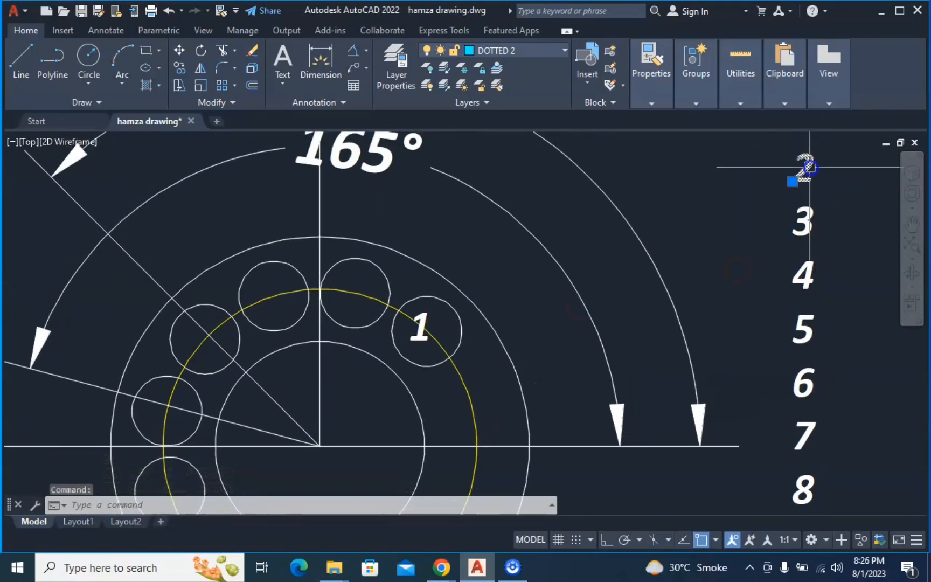
type("m")
key("space")
left_click(781, 170)
left_click(337, 288)
Move the digit 3 into the small circle just left of the vertical centre line at the dial's top
key("space")
left_click(803, 221)
key("space")
left_click(802, 222)
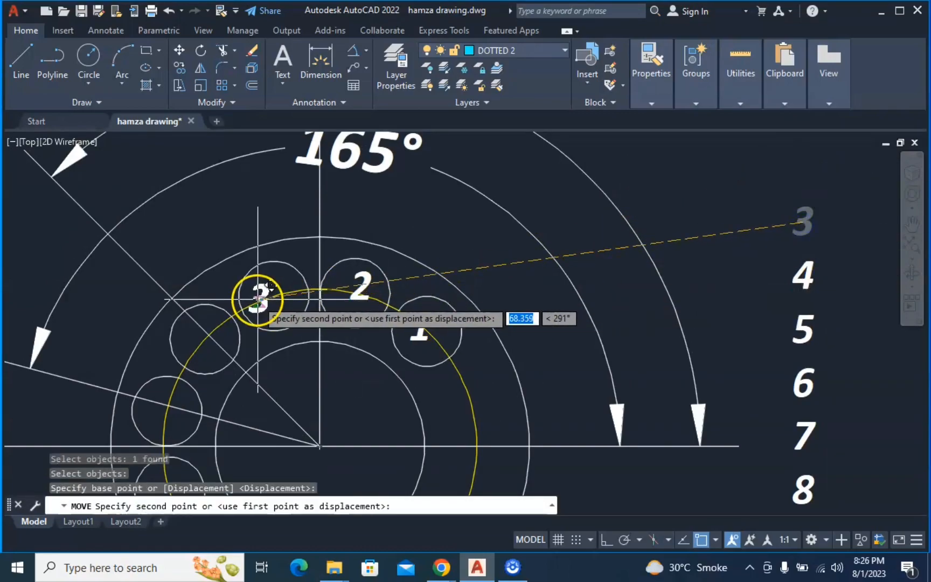
left_click(261, 299)
Move the digits 4 and 5 into the next two small circles counter-clockwise, on the two angled lines
key("space")
left_click(801, 275)
key("space")
left_click(799, 277)
left_click(202, 339)
middle_click_drag(191, 347, 258, 262)
scroll(339, 218, "down", 2)
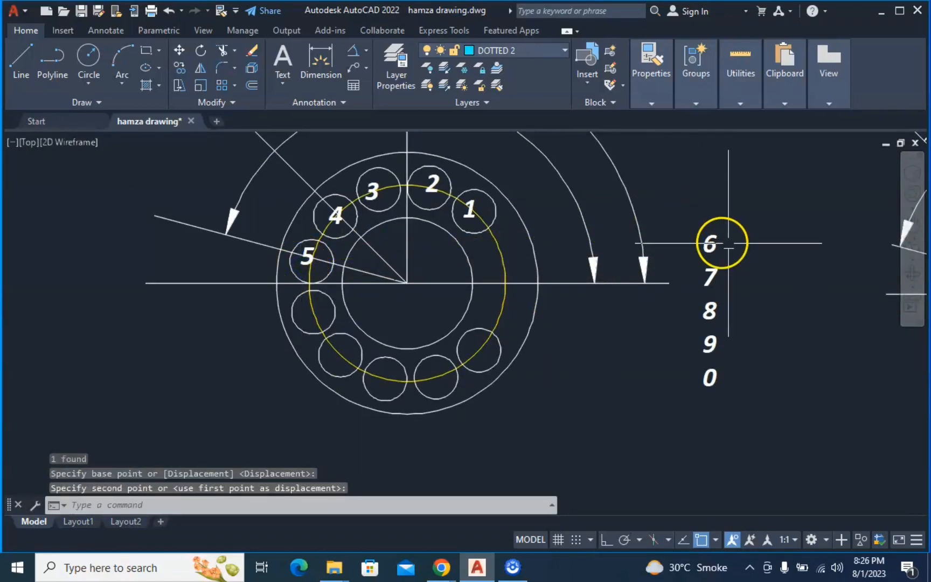
Move the digits 6, 7 and 8 into the next three small circles counter-clockwise along the dial's lower left
left_click(713, 245)
left_click(711, 246)
left_click(306, 322)
left_click(702, 283)
left_click(701, 285)
left_click(337, 355)
left_click(719, 302)
left_click(372, 384)
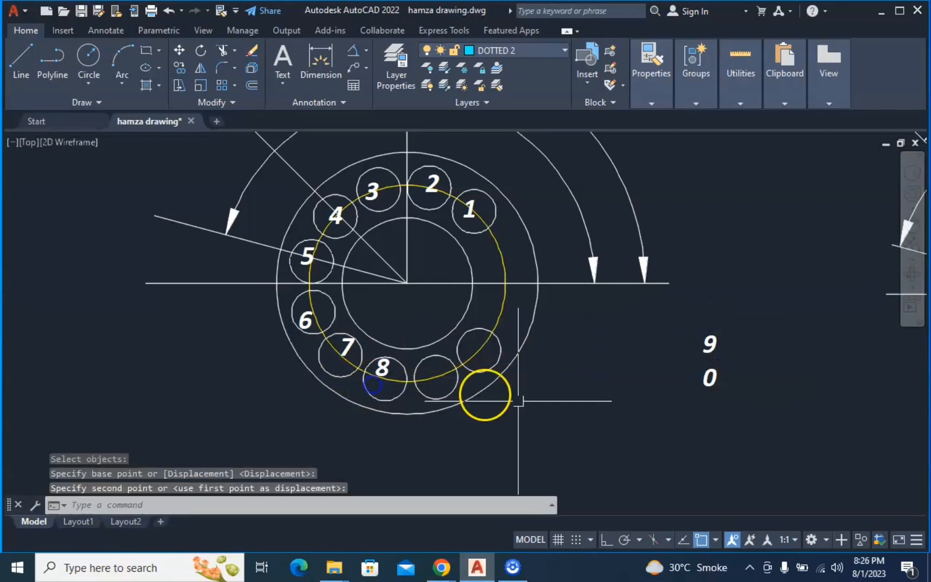
Move the digit 9 into the small circle following the 8 at the bottom of the dial
key("space")
left_click(705, 349)
key("space")
left_click(703, 352)
left_click(433, 377)
Move the digit 0 into the remaining empty small circle at the dial's lower right
key("space")
left_click(705, 379)
left_click(702, 385)
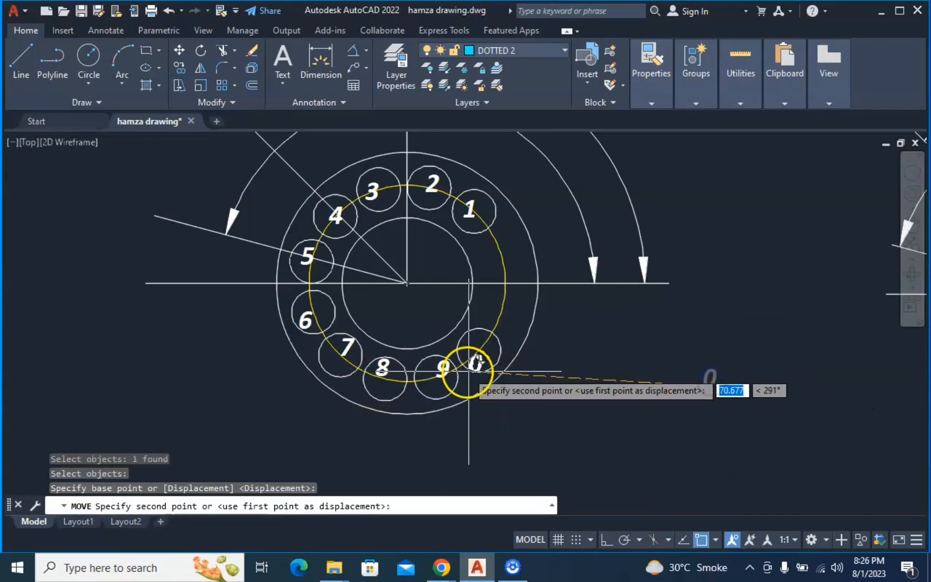
scroll(464, 366, "up", 4)
left_click(476, 351)
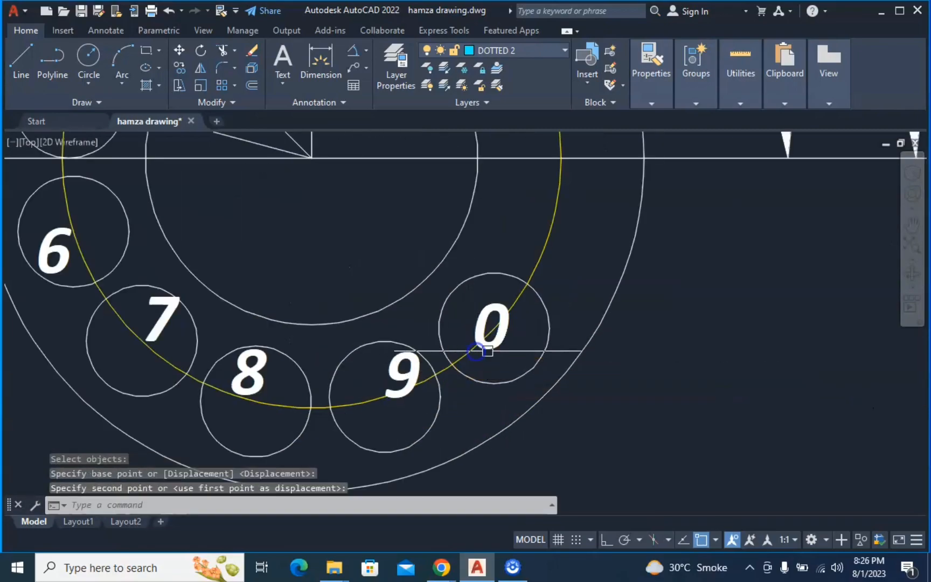
Add a radius dimension to the small circle around the 7, placed outside the dial at its lower left
scroll(476, 352, "down", 5)
middle_click_drag(598, 405, 531, 445)
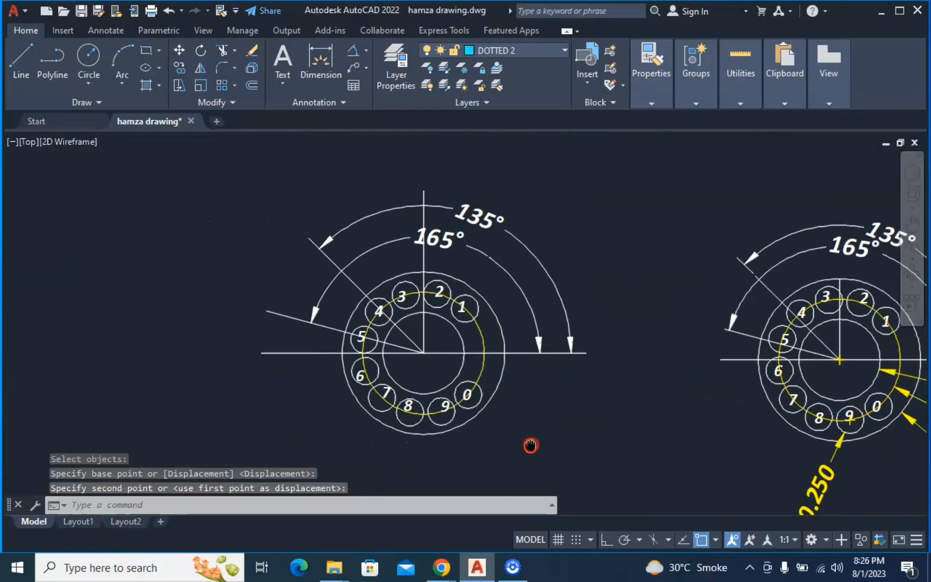
middle_click_drag(623, 386, 546, 320)
mouse_move(473, 371)
middle_mouse_down()
mouse_move(506, 417)
mouse_move(521, 410)
middle_mouse_up()
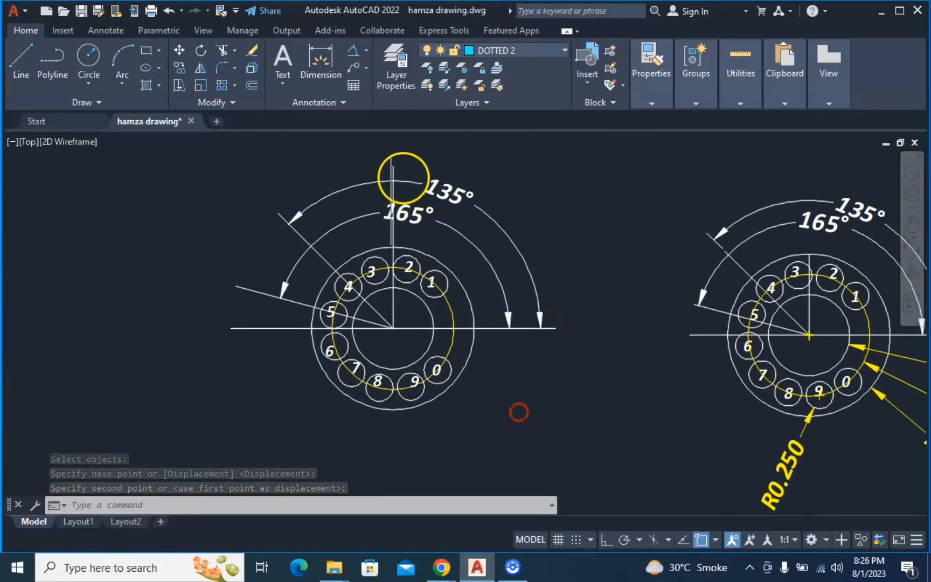
left_click(363, 51)
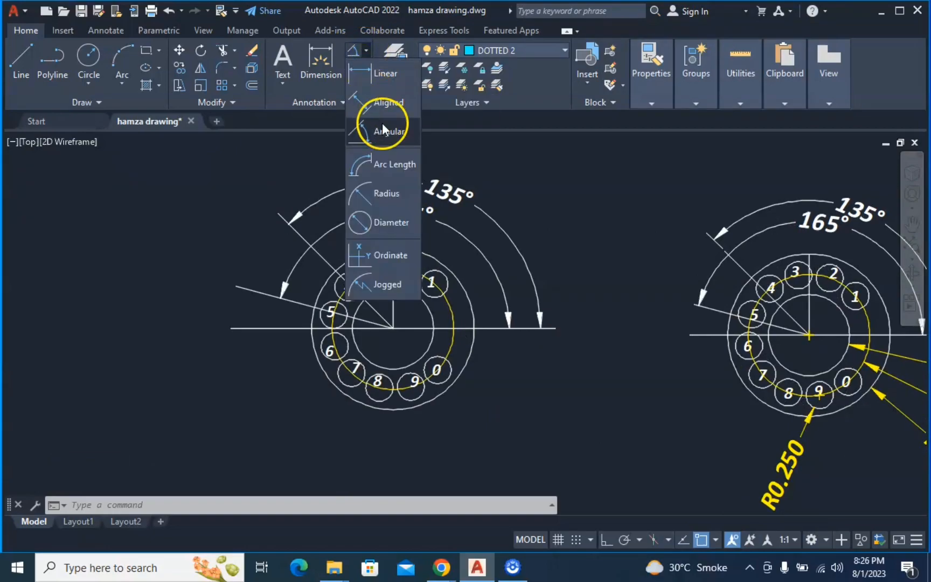
left_click(378, 194)
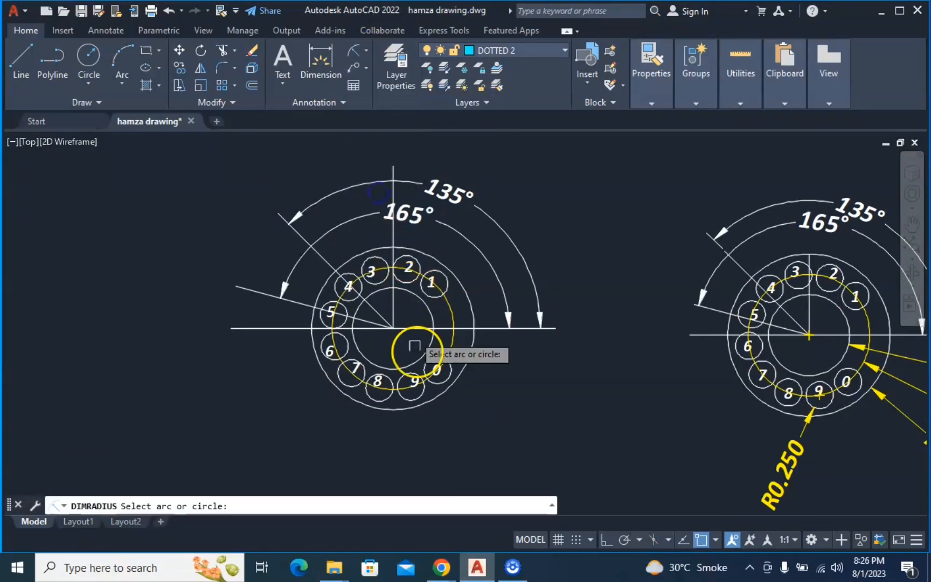
scroll(437, 366, "up", 2)
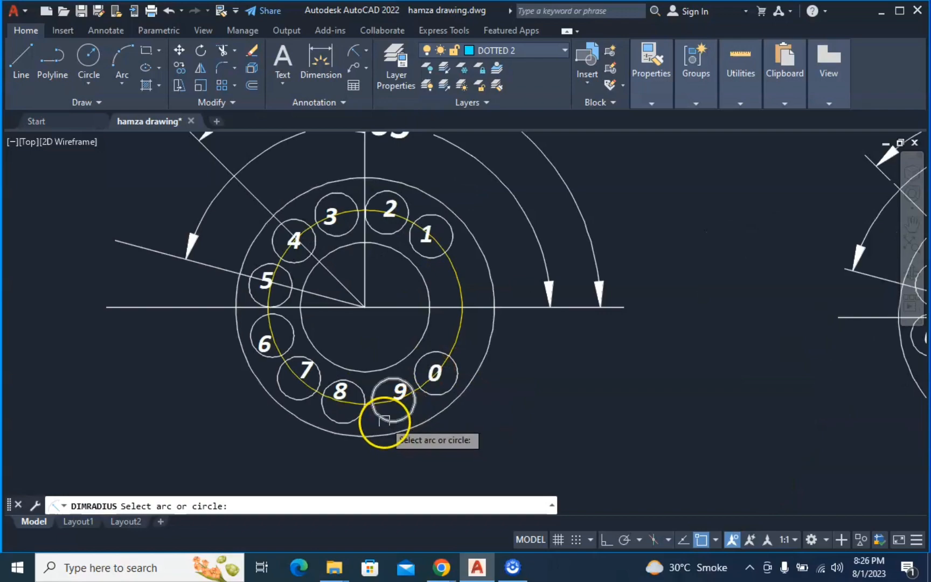
left_click(286, 395)
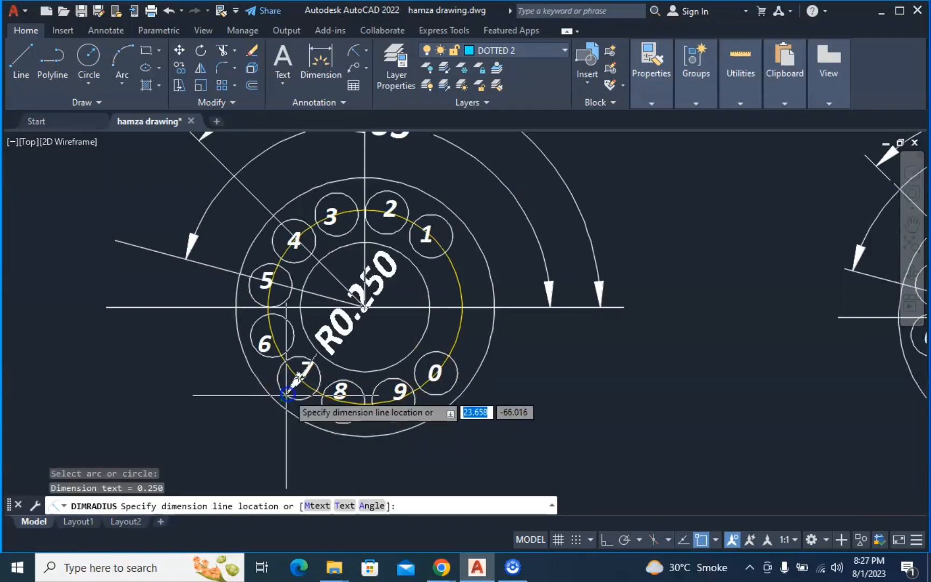
left_click(233, 417)
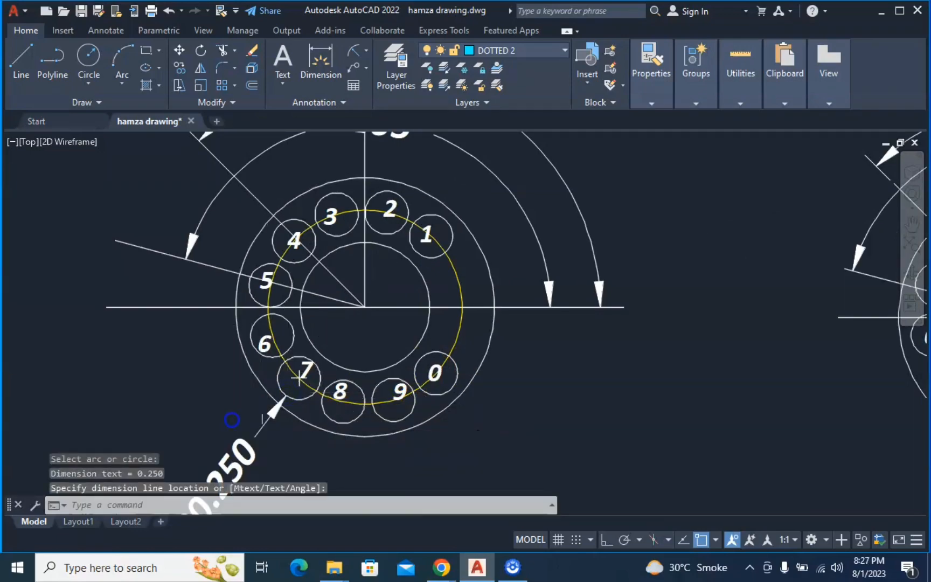
Add a diameter dimension to the inner concentric circle, placed outside the dial at its lower right
left_click(364, 50)
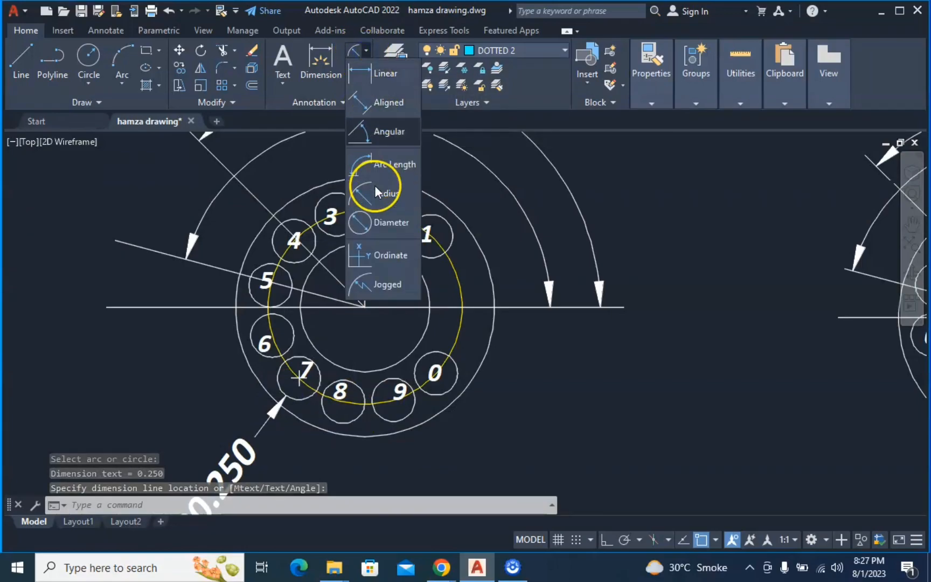
left_click(390, 218)
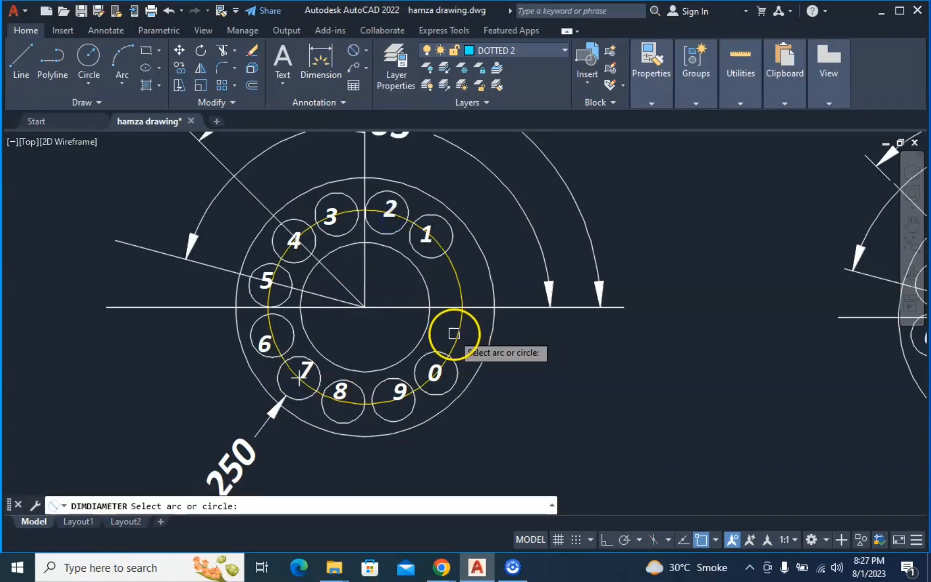
left_click(428, 312)
left_click(691, 380)
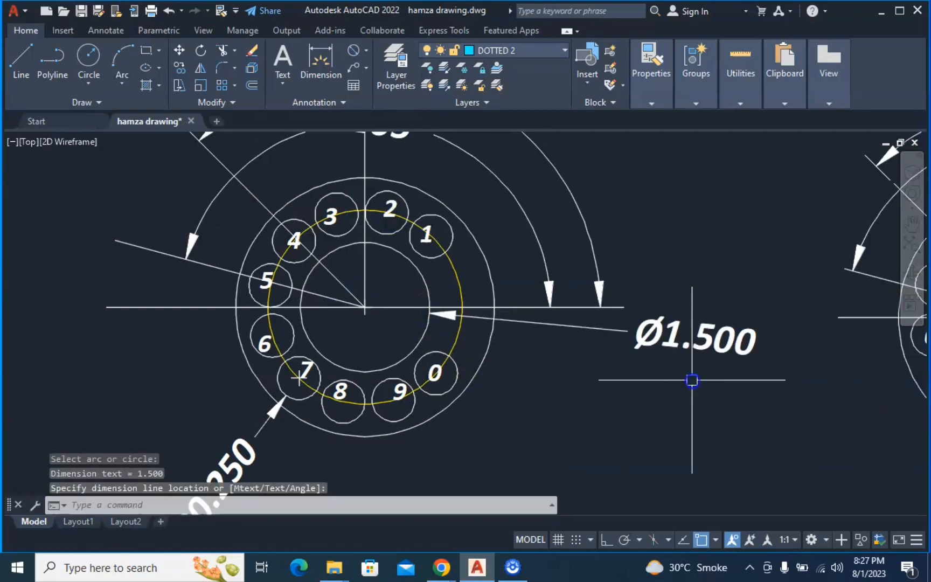
Add a diameter dimension to the yellow middle circle, placed outside the dial at its lower right below the inner circle's dimension
left_click(354, 55)
left_click(459, 338)
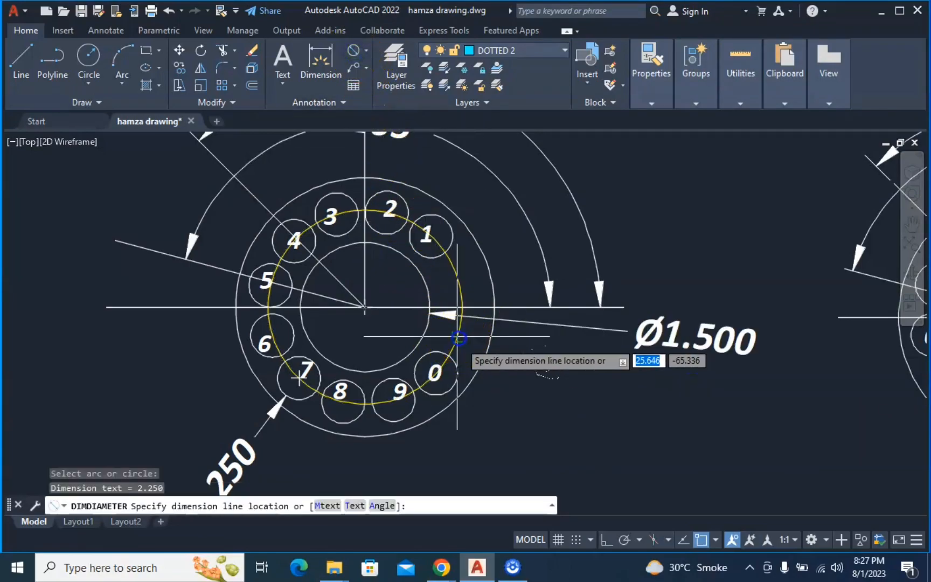
left_click(560, 423)
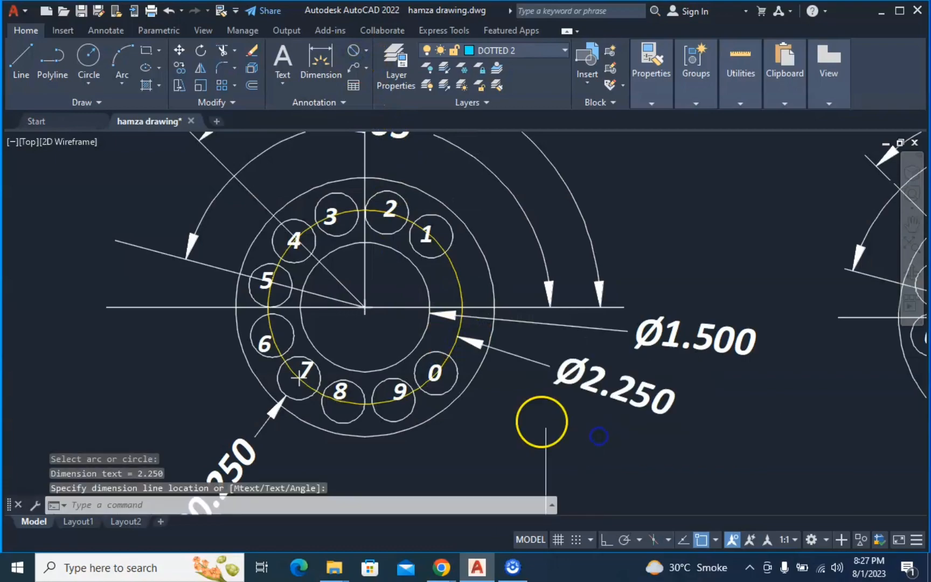
Add a diameter dimension to the dial's outermost circle, placed outside at its lower right below the other two diameter dimensions
key("Return")
left_click(465, 388)
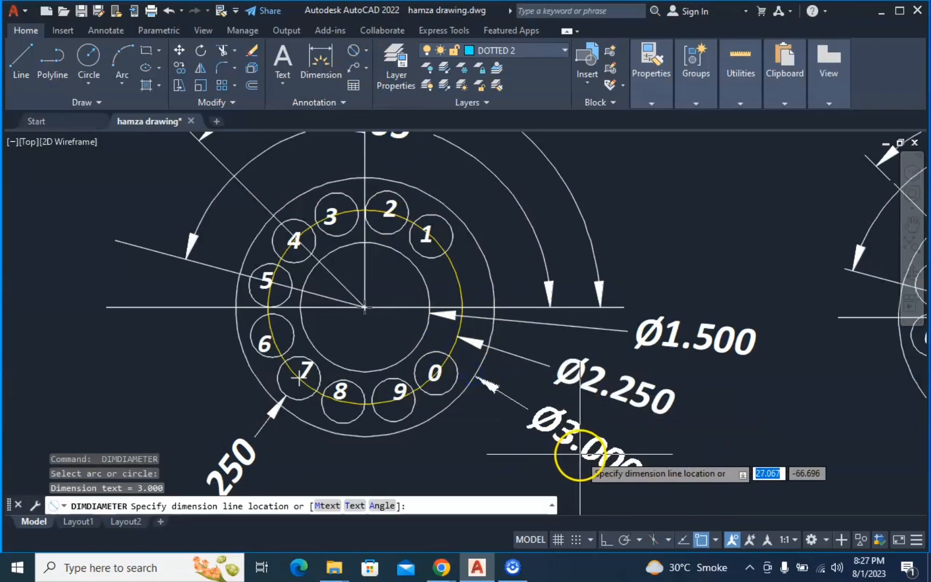
middle_click_drag(579, 454, 526, 332)
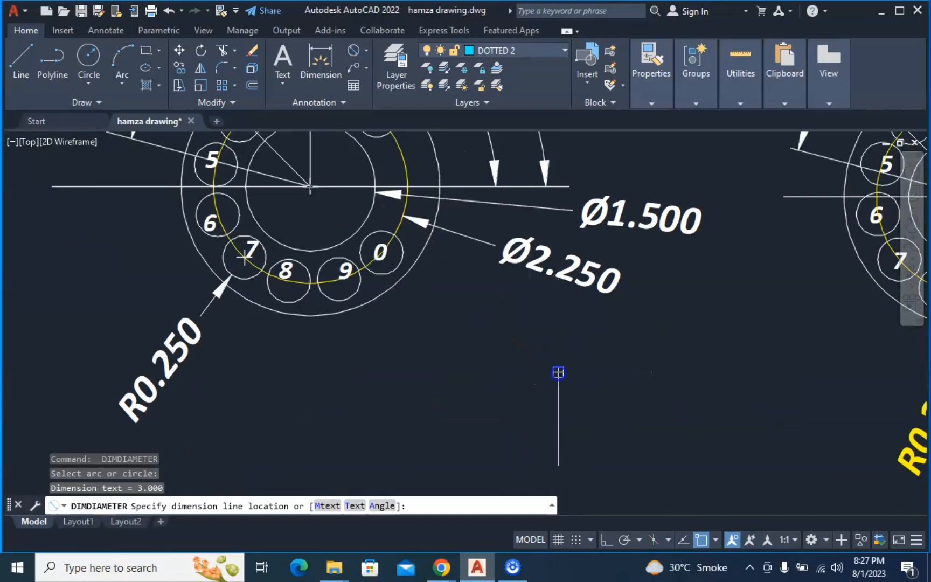
left_click(509, 312)
scroll(509, 301, "down", 2)
middle_click_drag(475, 347, 438, 419)
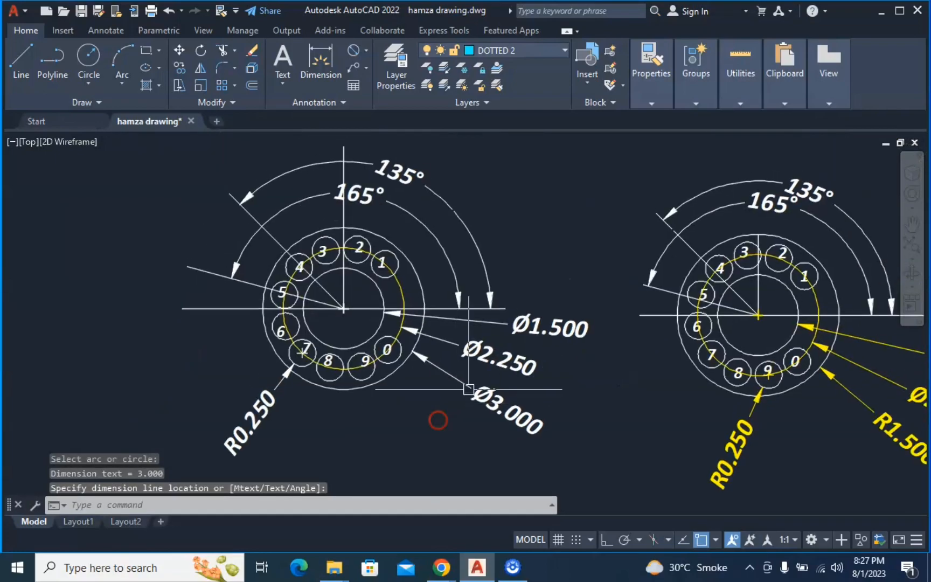
mouse_move(534, 348)
middle_mouse_down()
mouse_move(502, 331)
mouse_move(487, 355)
middle_mouse_up()
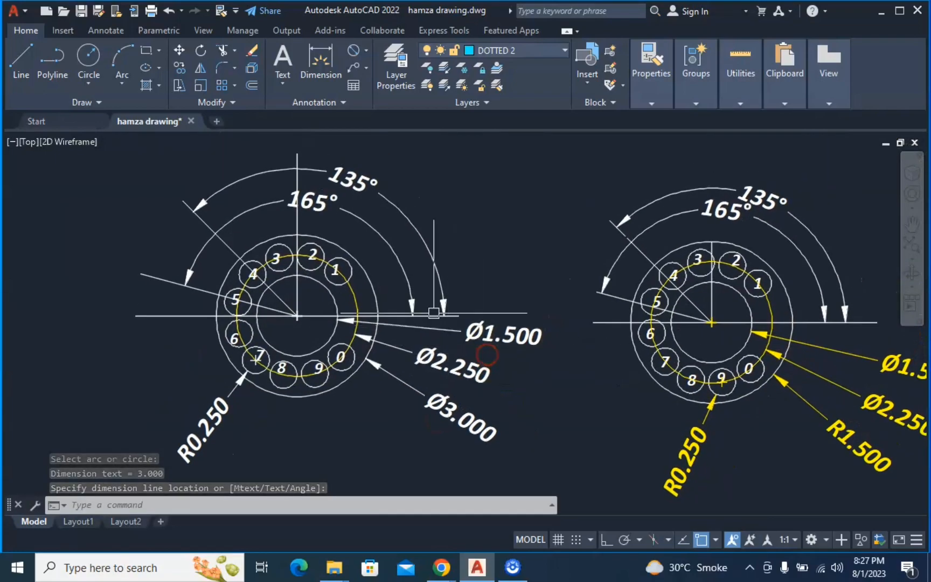
middle_click_drag(384, 347, 392, 333)
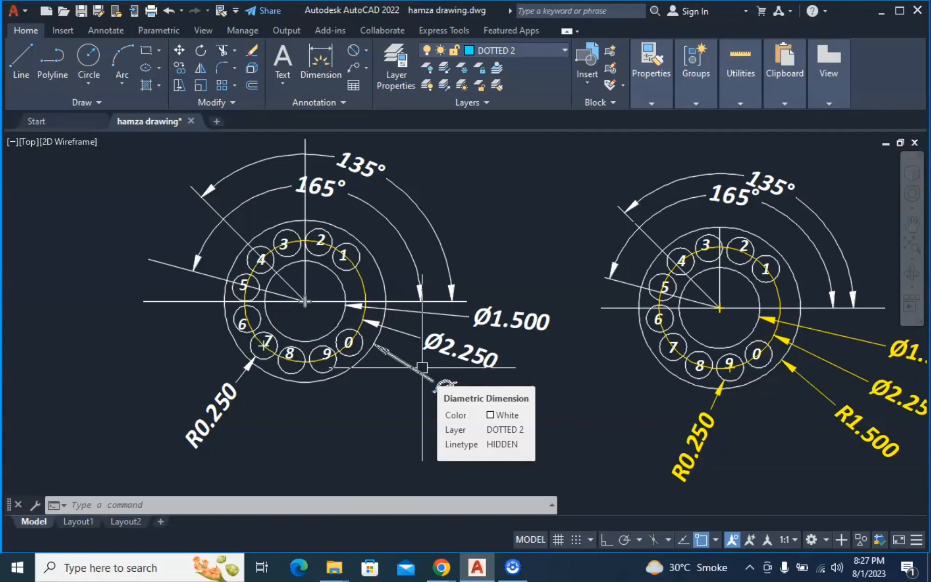
mouse_move(496, 308)
middle_mouse_down()
mouse_move(474, 316)
mouse_move(444, 303)
mouse_move(472, 308)
middle_mouse_up()
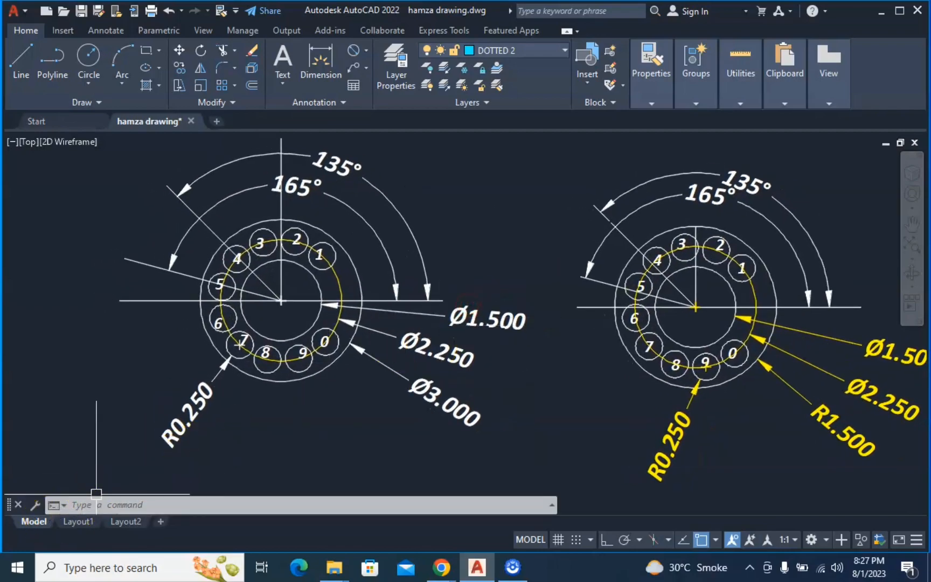